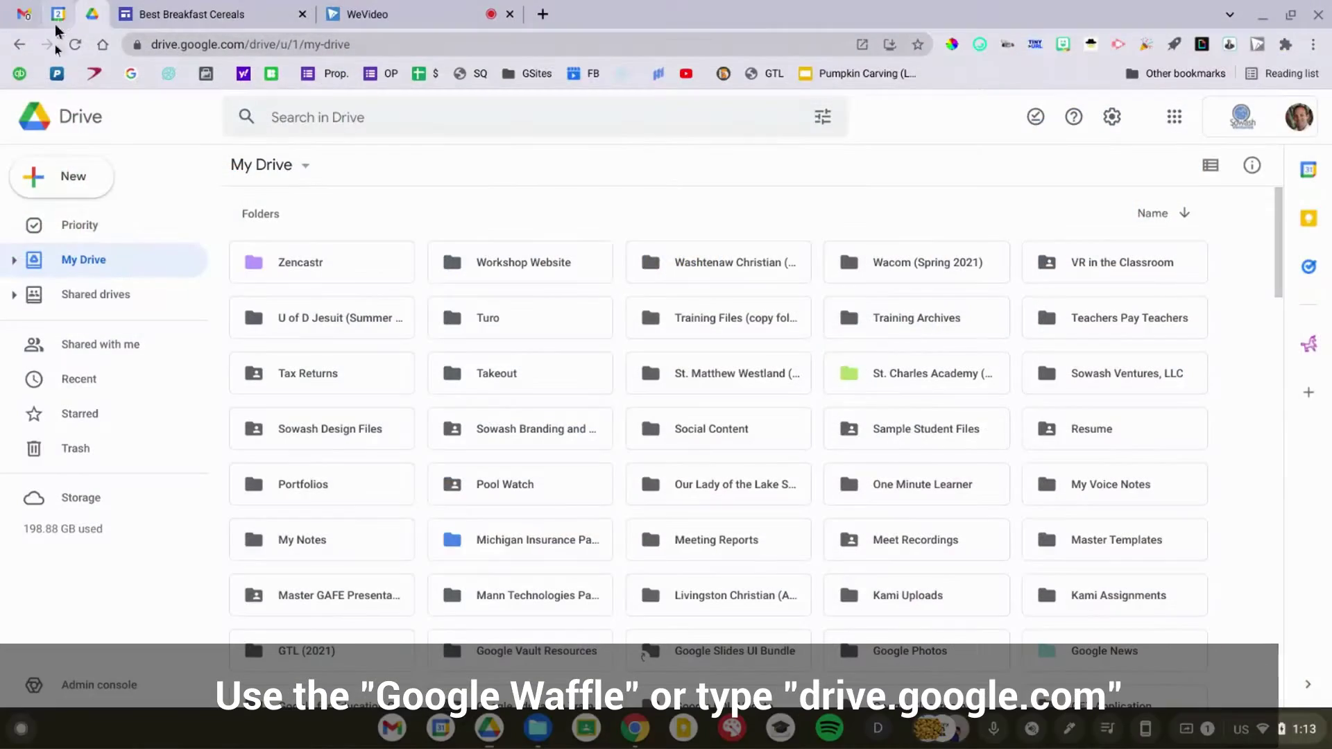
Step: Create a new Google Site from Drive and set its home page title to "The Best Cereal of All time"
{"action": "left_click", "coordinate": [30, 184]}
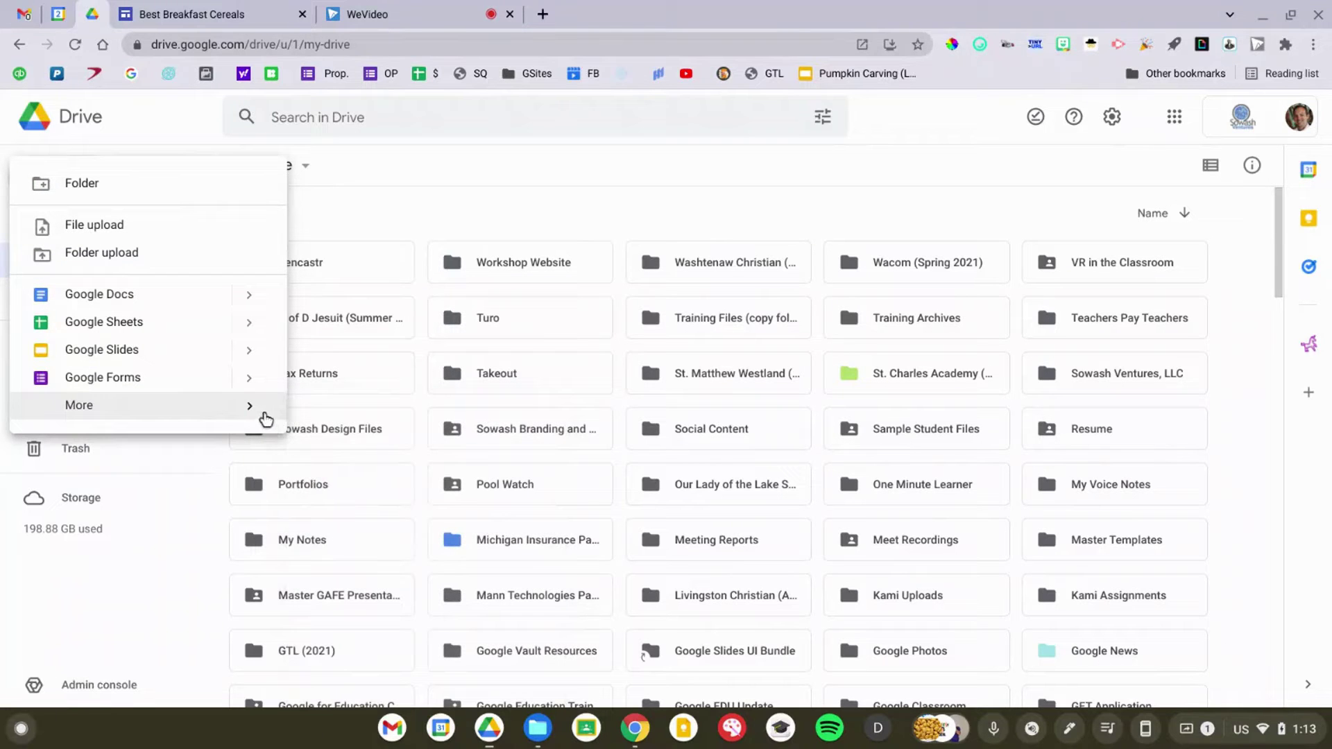
{"action": "mouse_move", "coordinate": [266, 419]}
{"action": "left_click", "coordinate": [328, 474]}
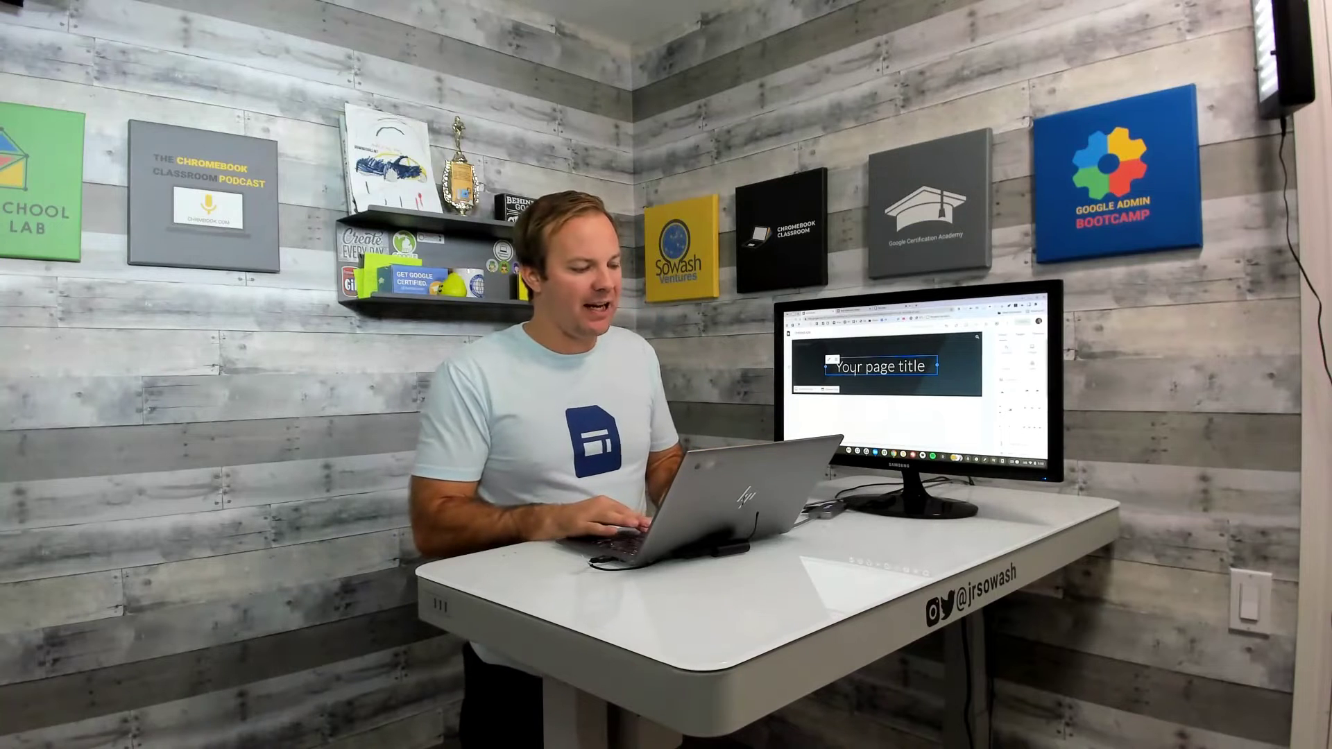
{"action": "type", "text": "The Best Cereal of All time"}
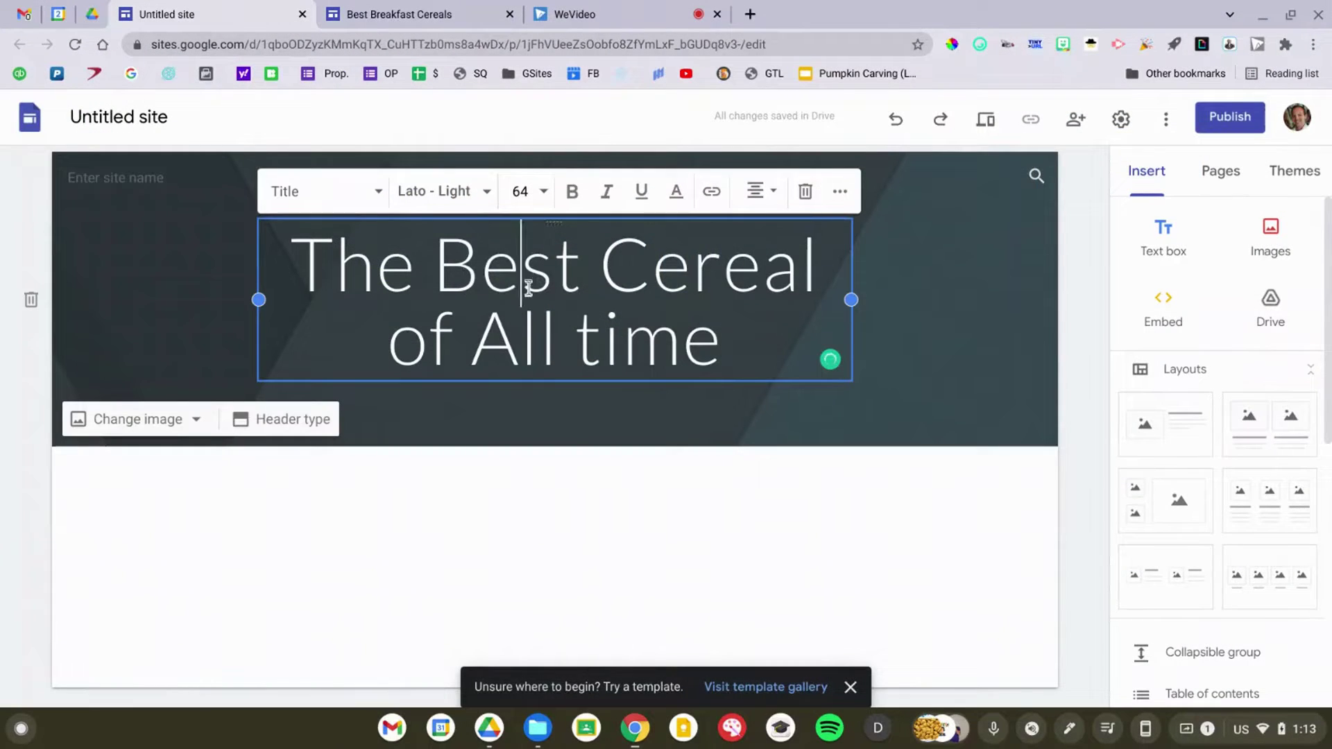
Step: Copy the home page title and use it as the site's name, "The Best Cereal of All time"
{"action": "triple_click", "coordinate": [529, 288]}
{"action": "key", "text": "ctrl+c"}
{"action": "left_click", "coordinate": [150, 119]}
{"action": "key", "text": "ctrl+v"}
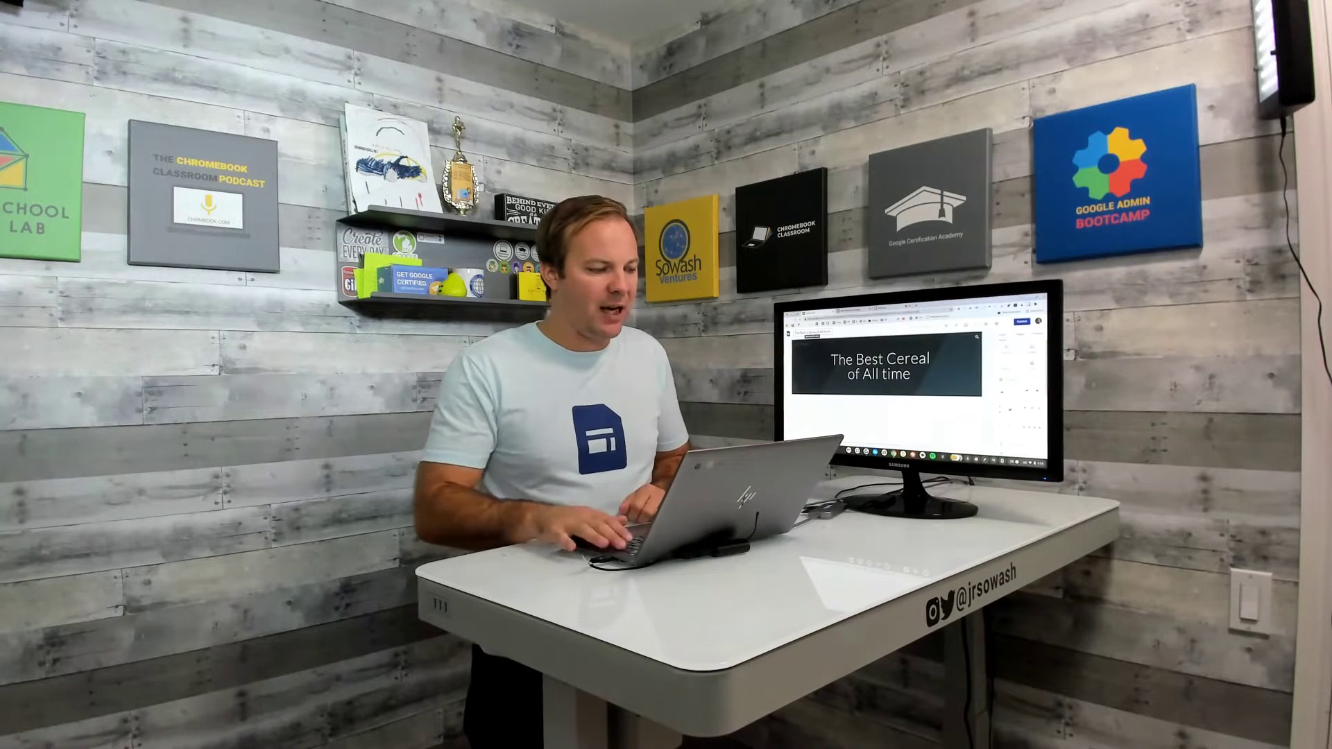
{"action": "key", "text": "Return"}
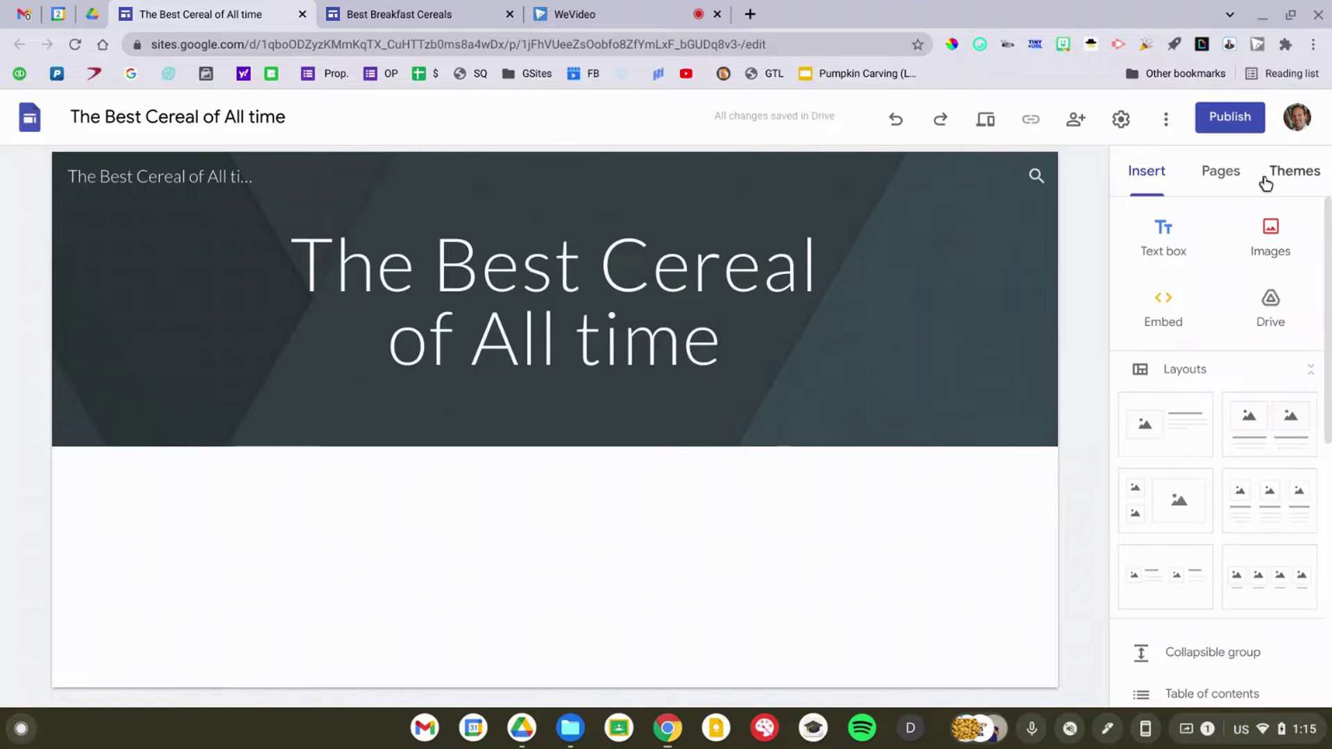
Step: Add a new page named "Multigrain Cheerios" to the site
{"action": "left_click", "coordinate": [1210, 182]}
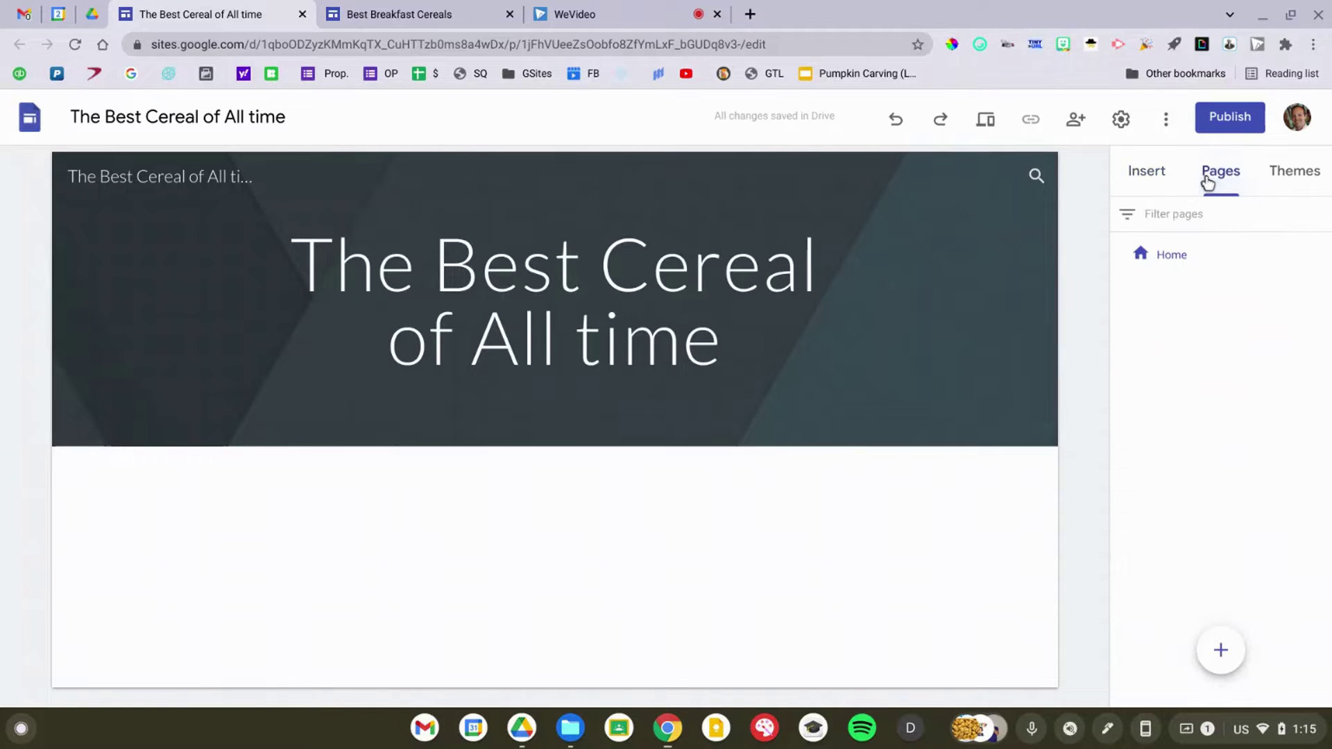
{"action": "left_click", "coordinate": [1222, 650]}
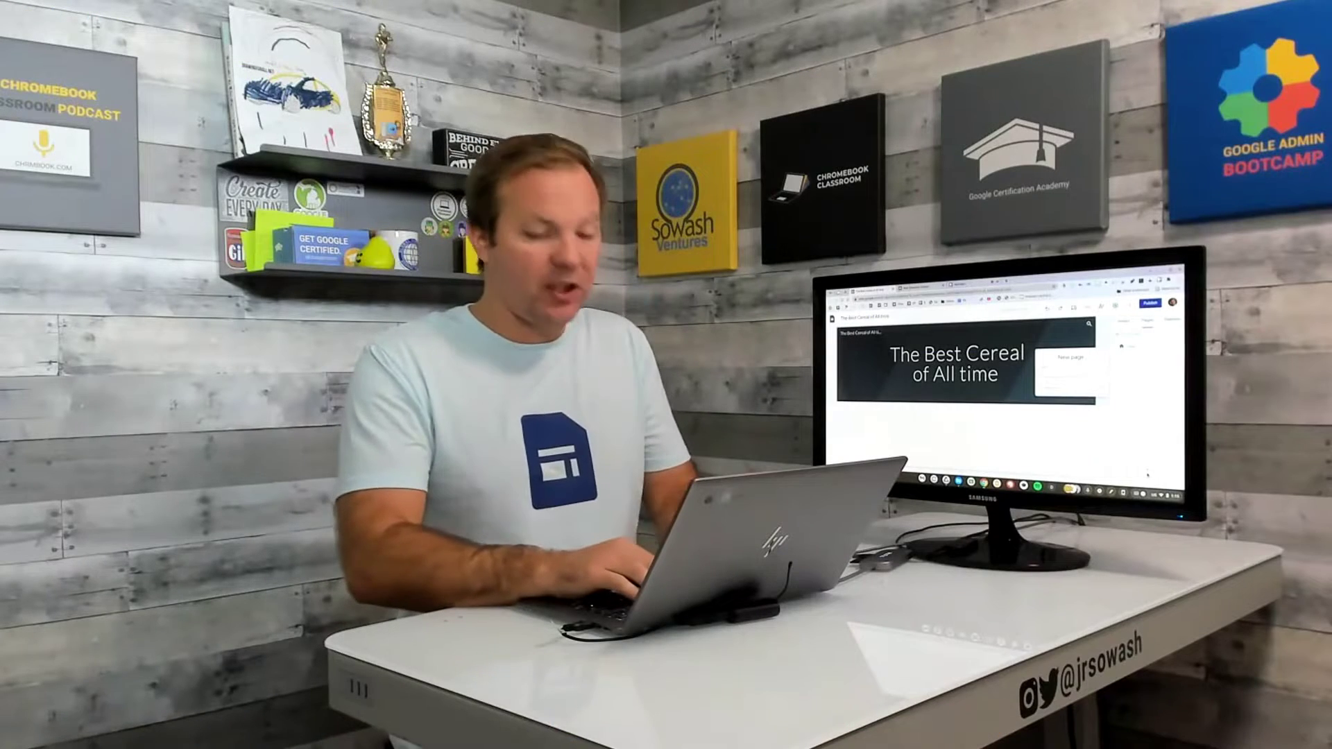
{"action": "type", "text": "Best"}
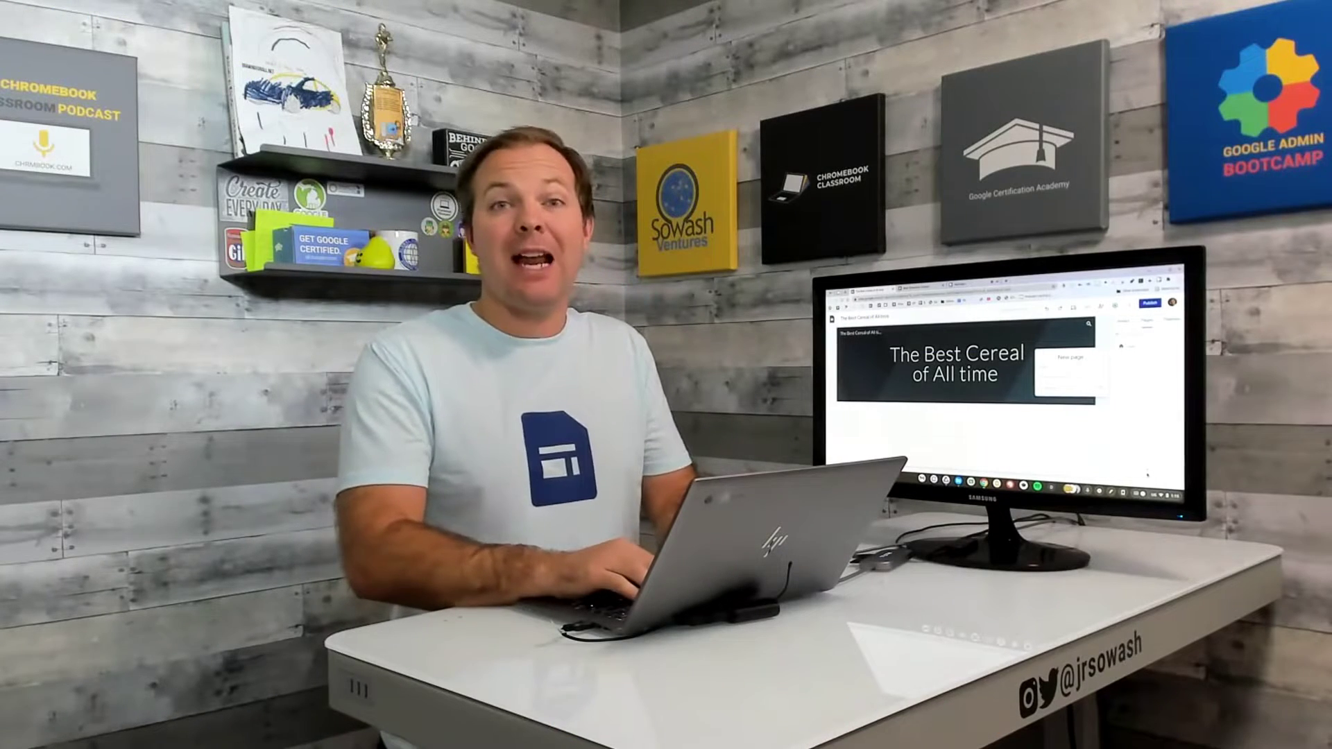
{"action": "type", "text": "igrain Cheerios"}
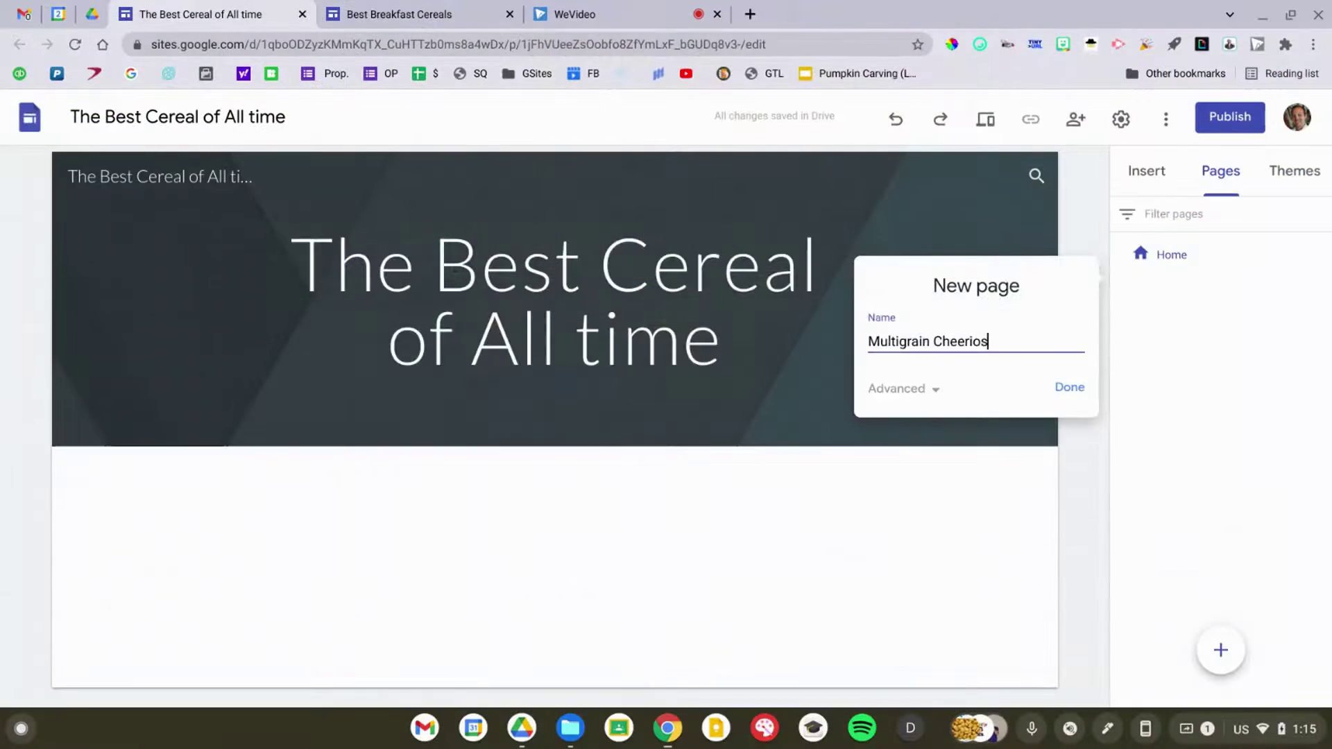
{"action": "key", "text": "Return"}
Step: Add two more pages to the site, named "LIFE" and "Frosted Flakes"
{"action": "left_click", "coordinate": [1220, 649]}
{"action": "type", "text": "LIFE"}
{"action": "key", "text": "Return"}
{"action": "left_click", "coordinate": [1221, 650]}
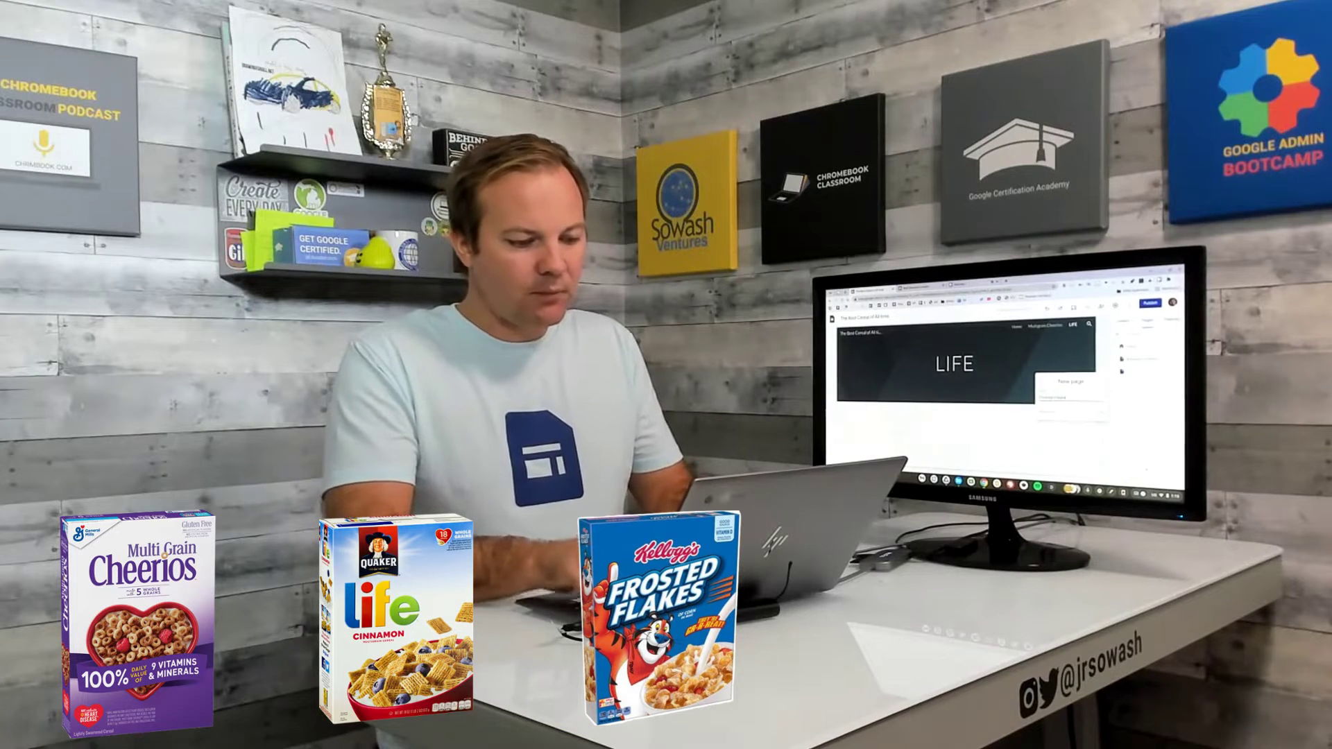
{"action": "key", "text": "Return"}
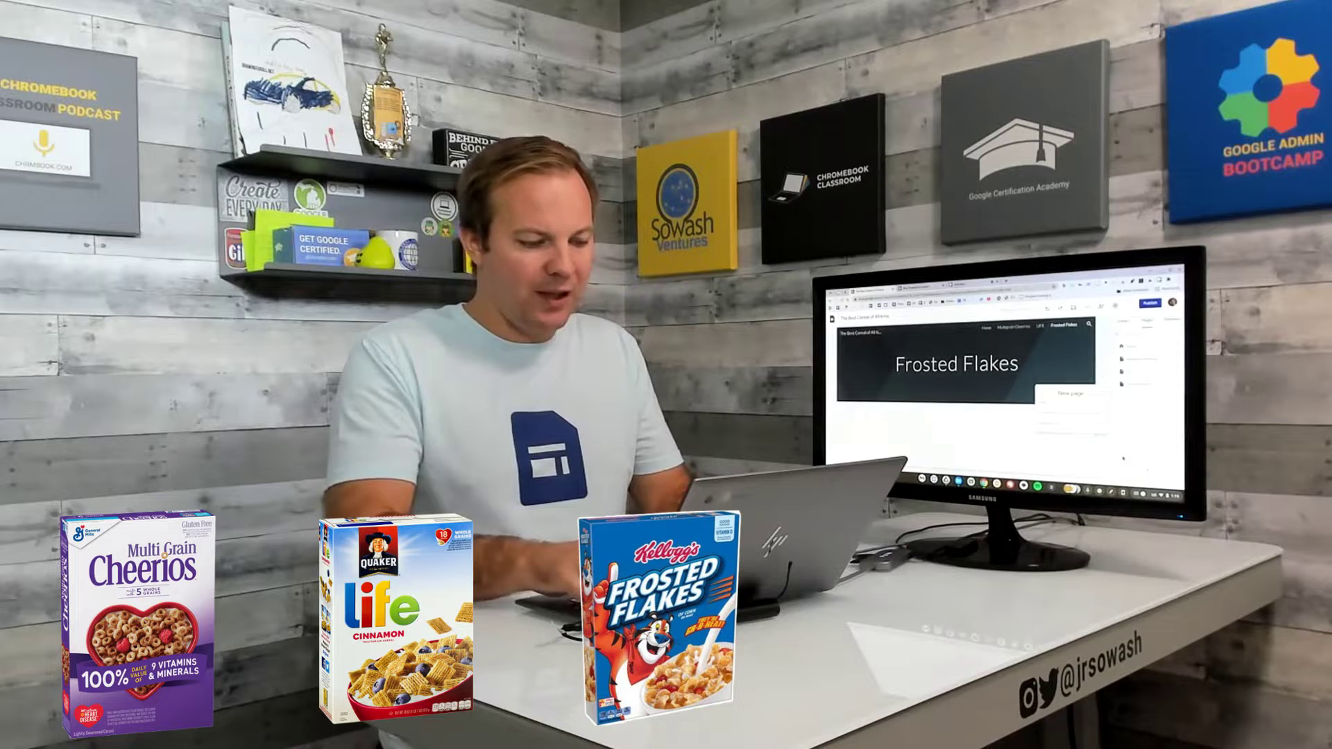
Step: Add the pages "Captain Crunch" and "Cinnamon Toast Crunch" to the site
{"action": "type", "text": "Cap'"}
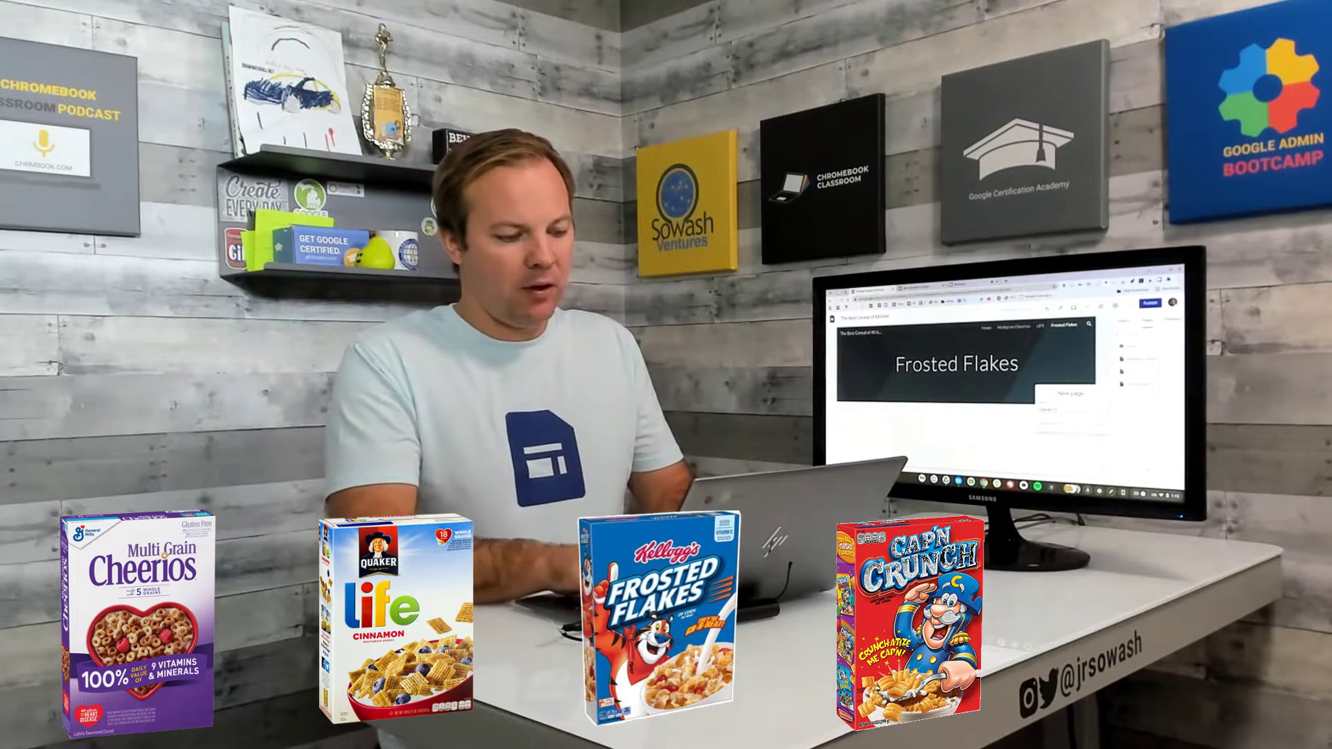
{"action": "key", "text": "Return"}
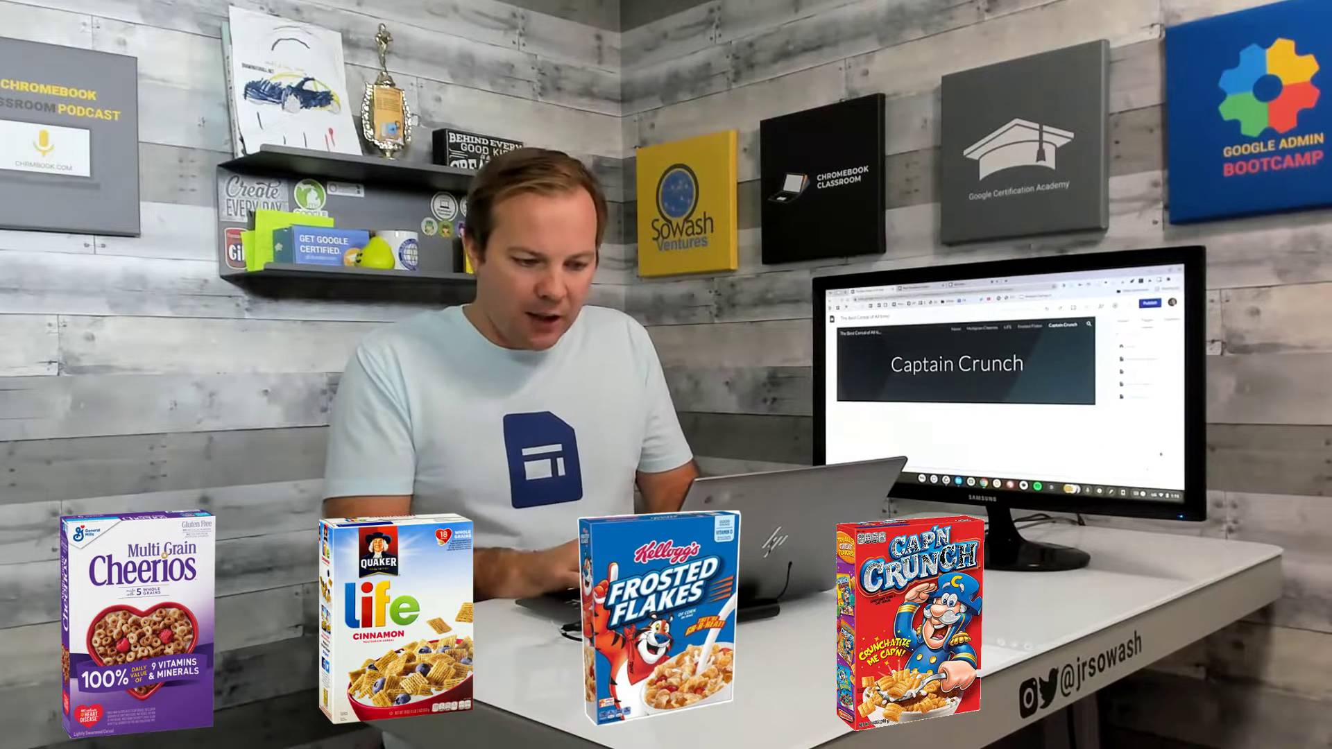
{"action": "left_click", "coordinate": [1130, 453]}
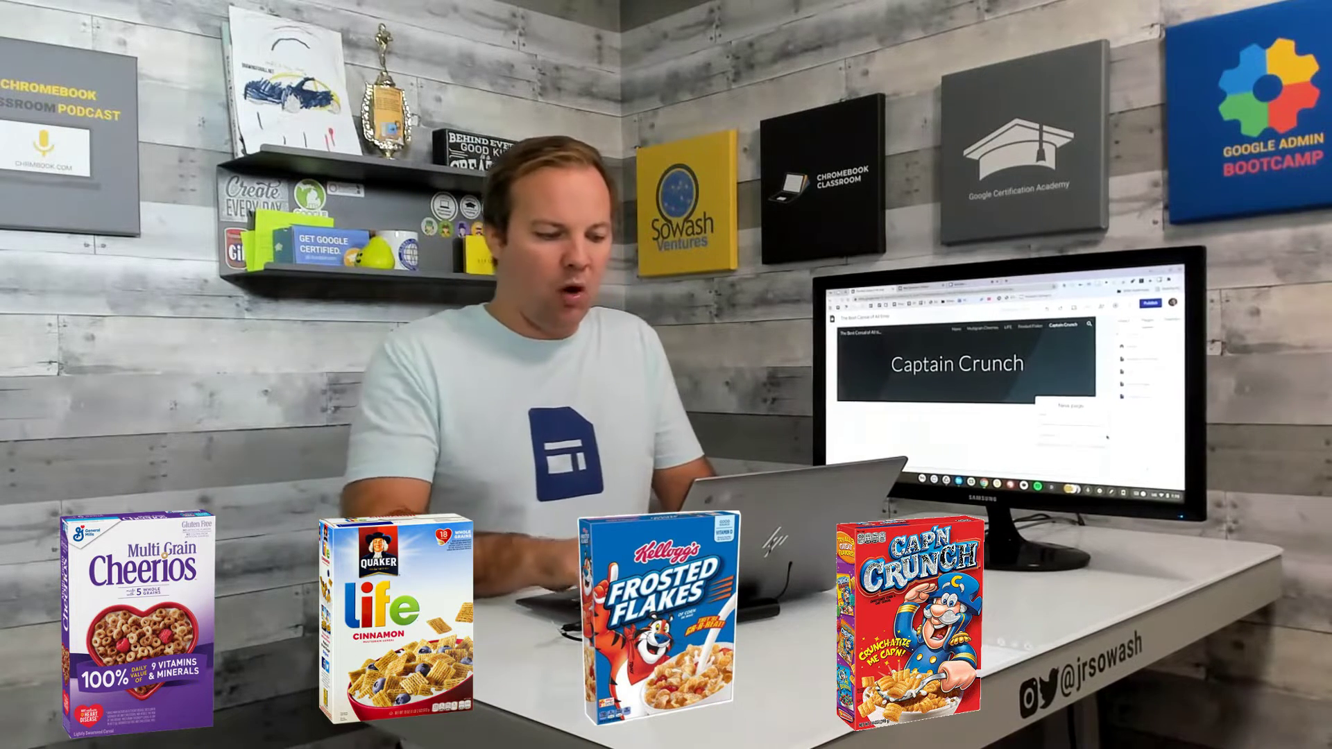
{"action": "type", "text": "Cinnamon T"}
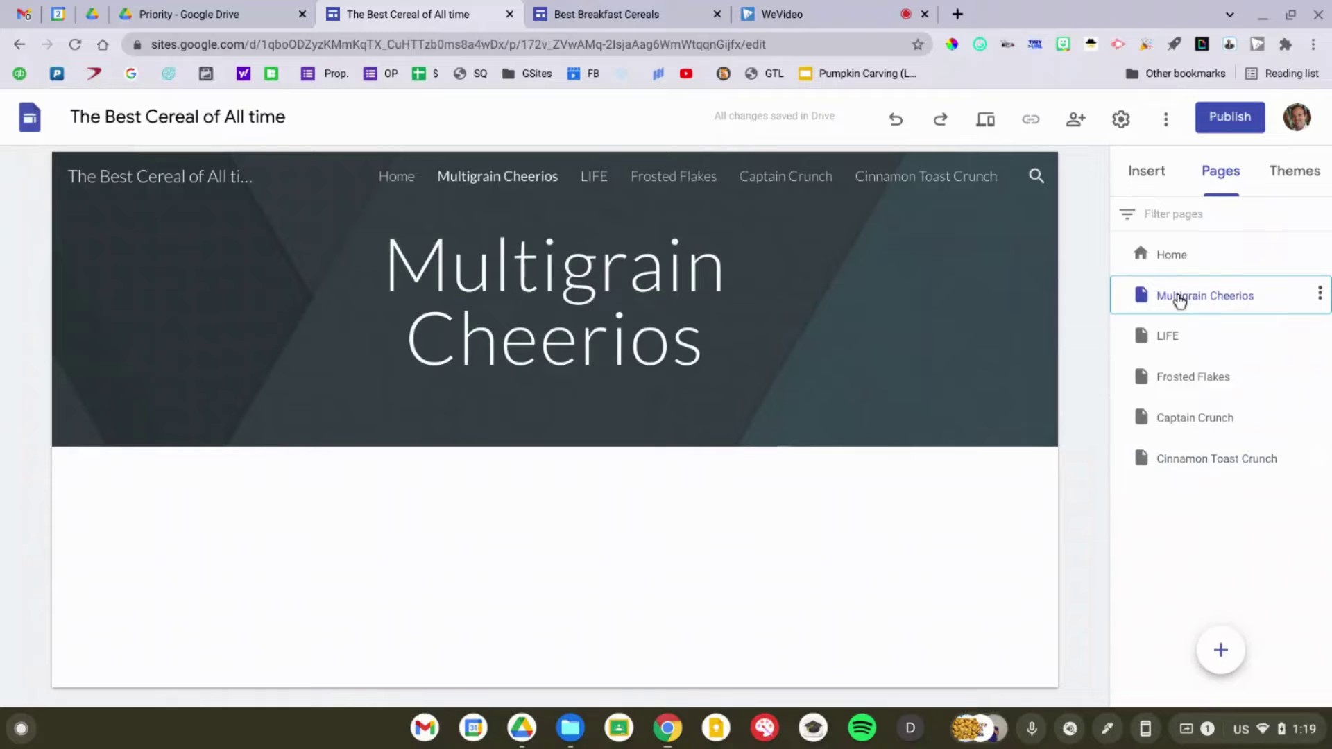
Step: Add a text block headed "A top 5 cereal?" with two paragraphs to the Multigrain Cheerios page and narrow it to the page's right half
{"action": "double_click", "coordinate": [797, 529]}
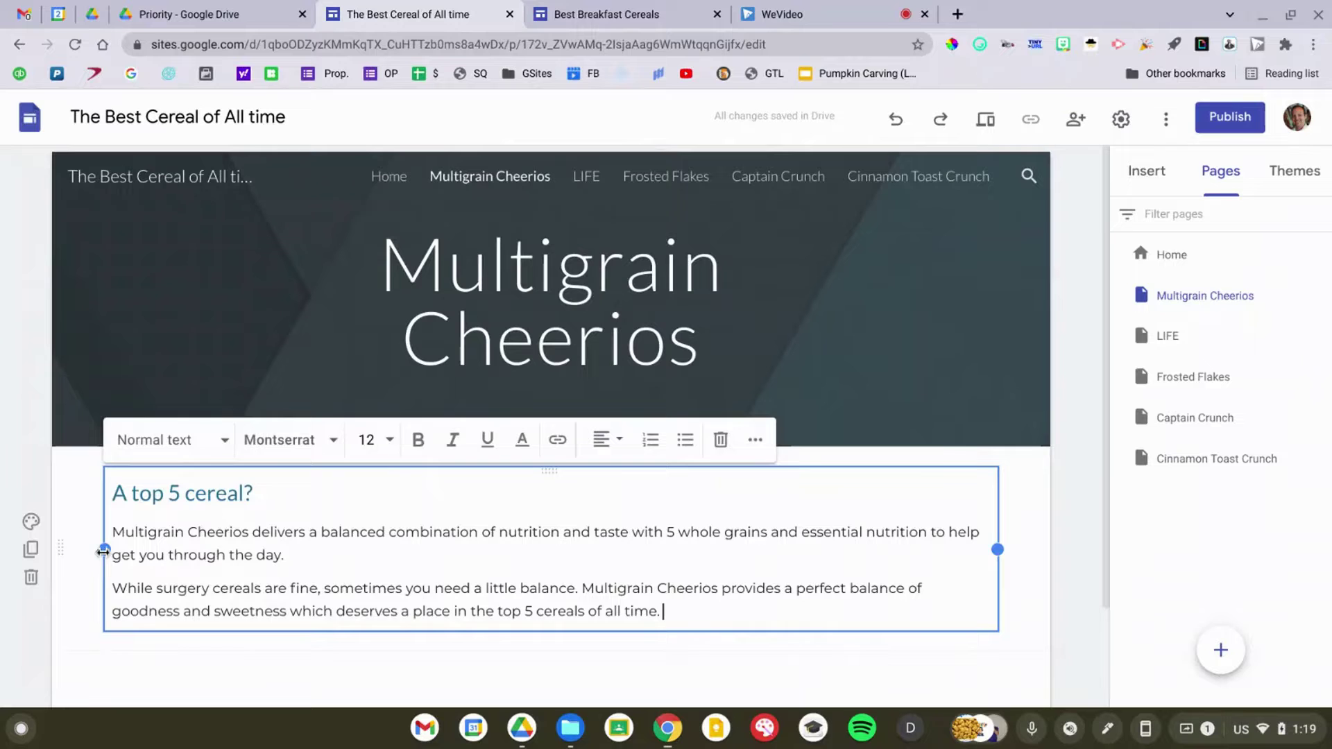
{"action": "left_click_drag", "start_coordinate": [104, 551], "coordinate": [535, 529]}
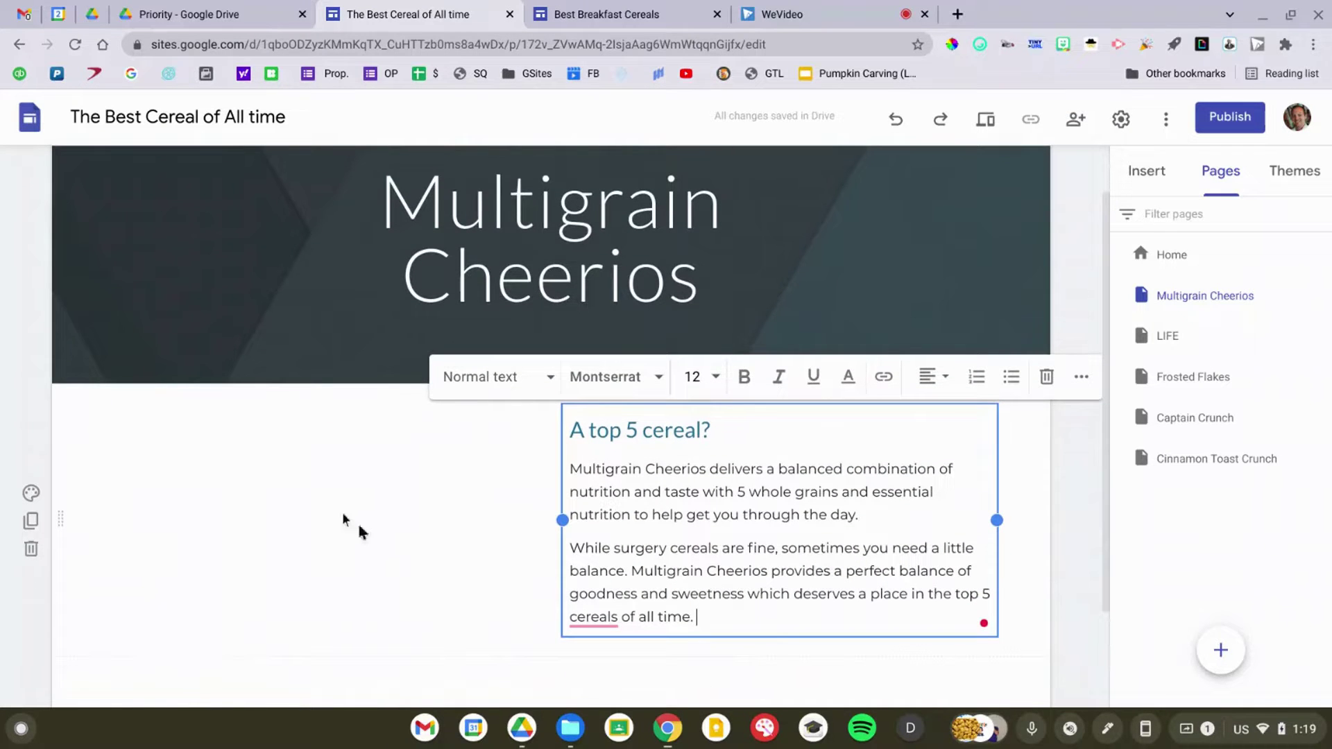
Step: Start adding an image in the empty area beside the text and search Google Images for "multigrain cheerios"
{"action": "left_click", "coordinate": [312, 506]}
{"action": "double_click", "coordinate": [312, 506]}
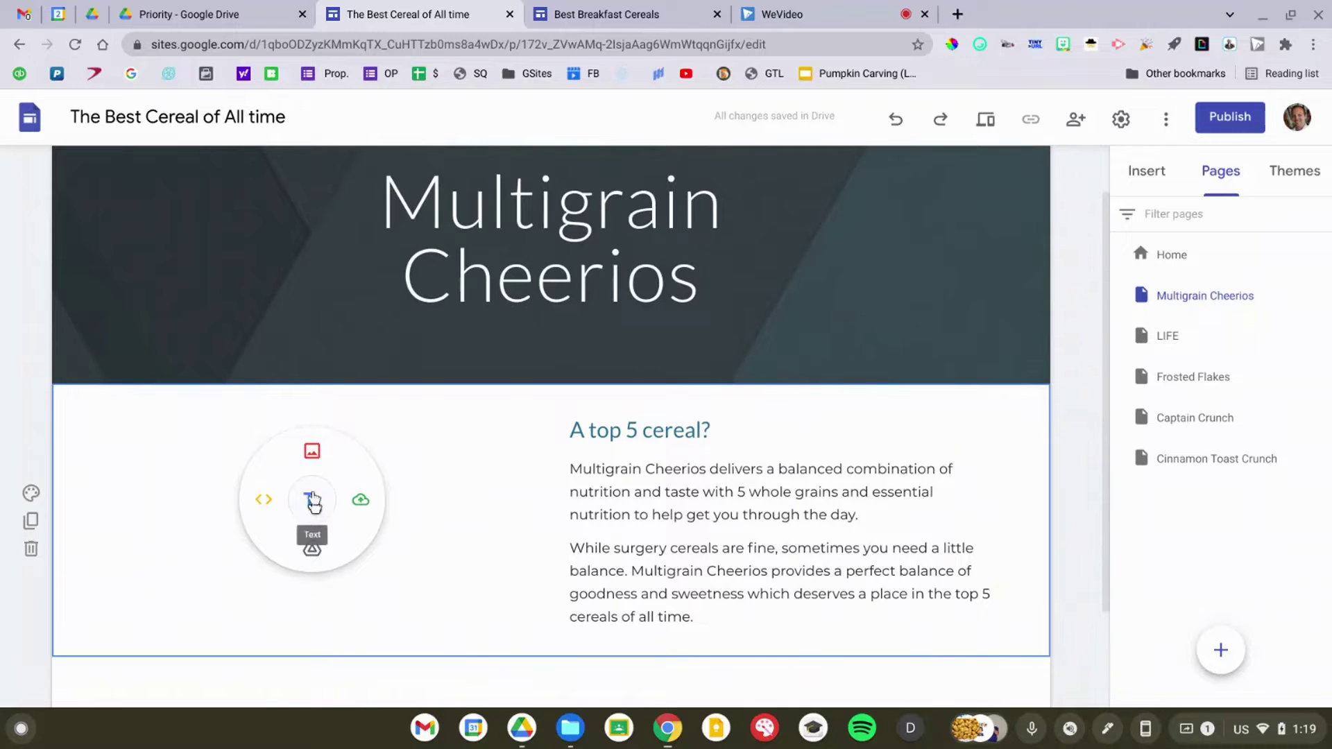
{"action": "left_click", "coordinate": [312, 457]}
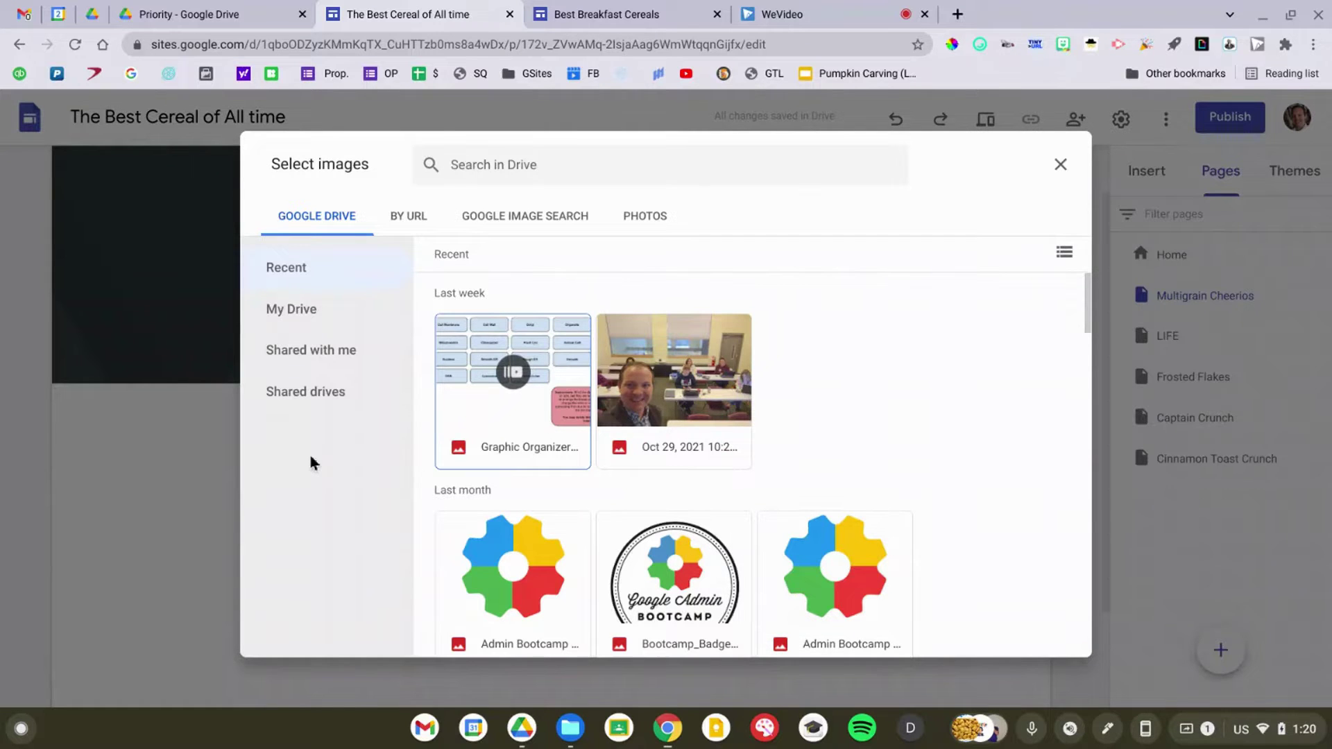
{"action": "left_click", "coordinate": [511, 222]}
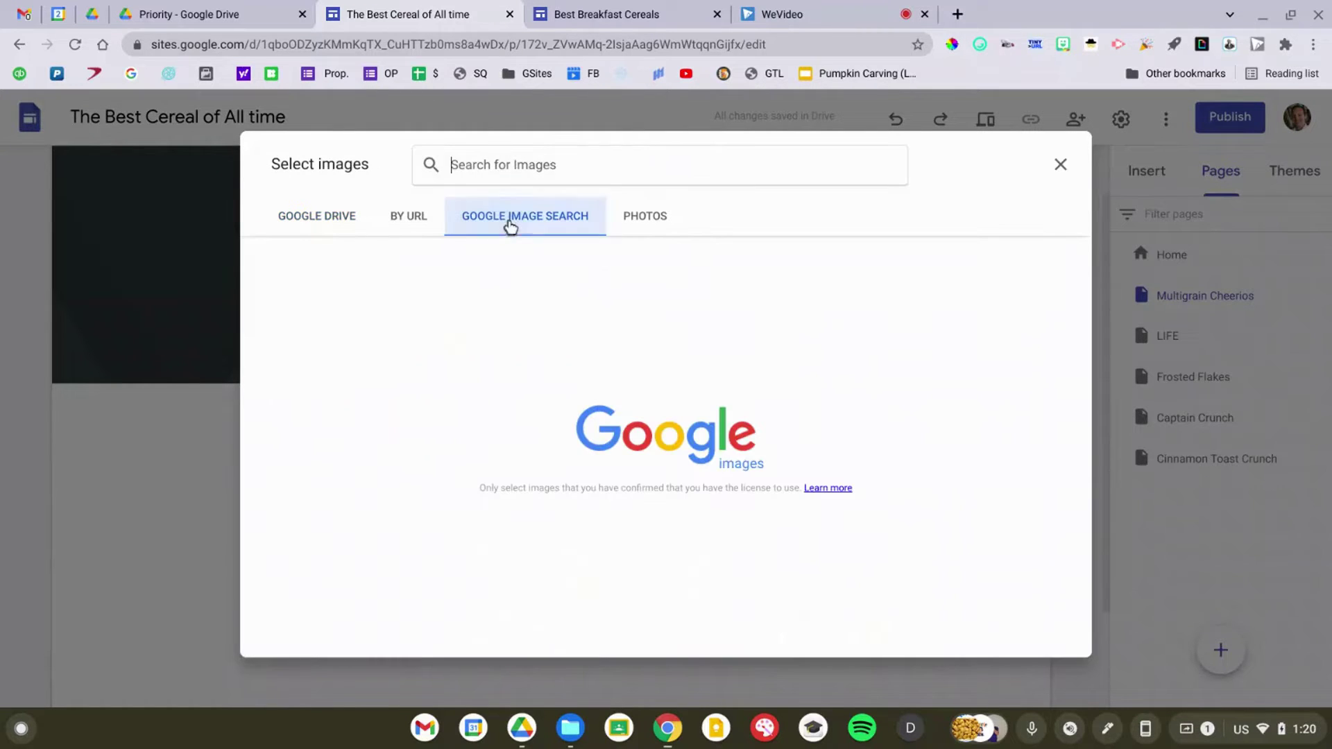
{"action": "type", "text": "multigrain cheerio"}
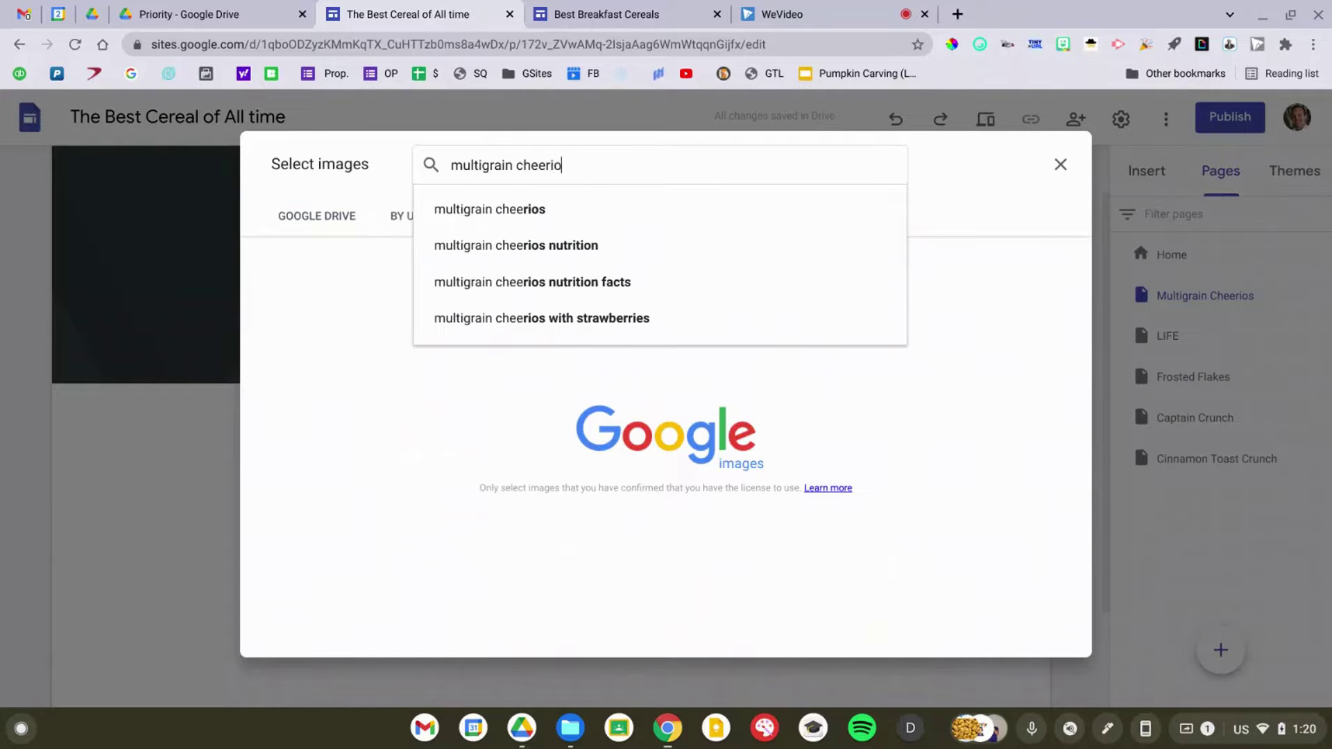
{"action": "type", "text": "s"}
{"action": "key", "text": "Return"}
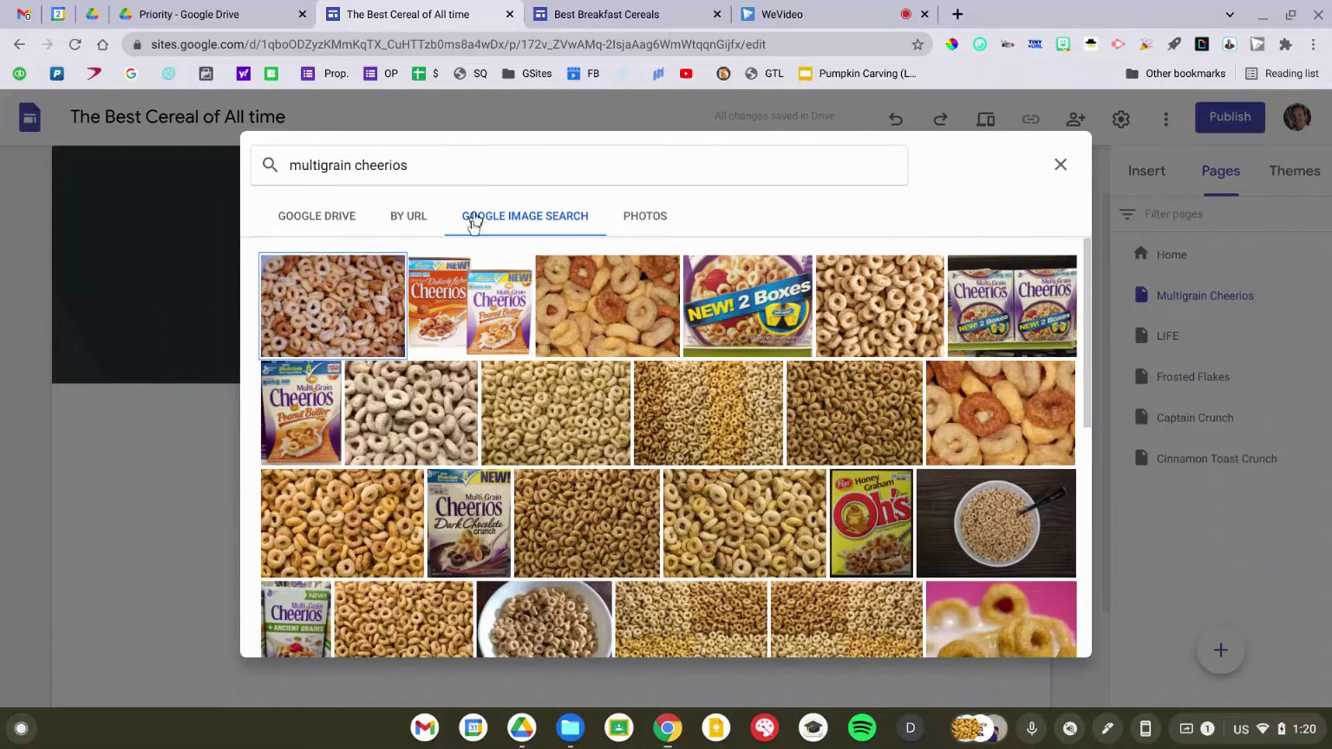
Step: Insert the photo of two Multi-Grain Cheerios boxes and enlarge it to fill the space beside the text
{"action": "left_click", "coordinate": [1029, 316]}
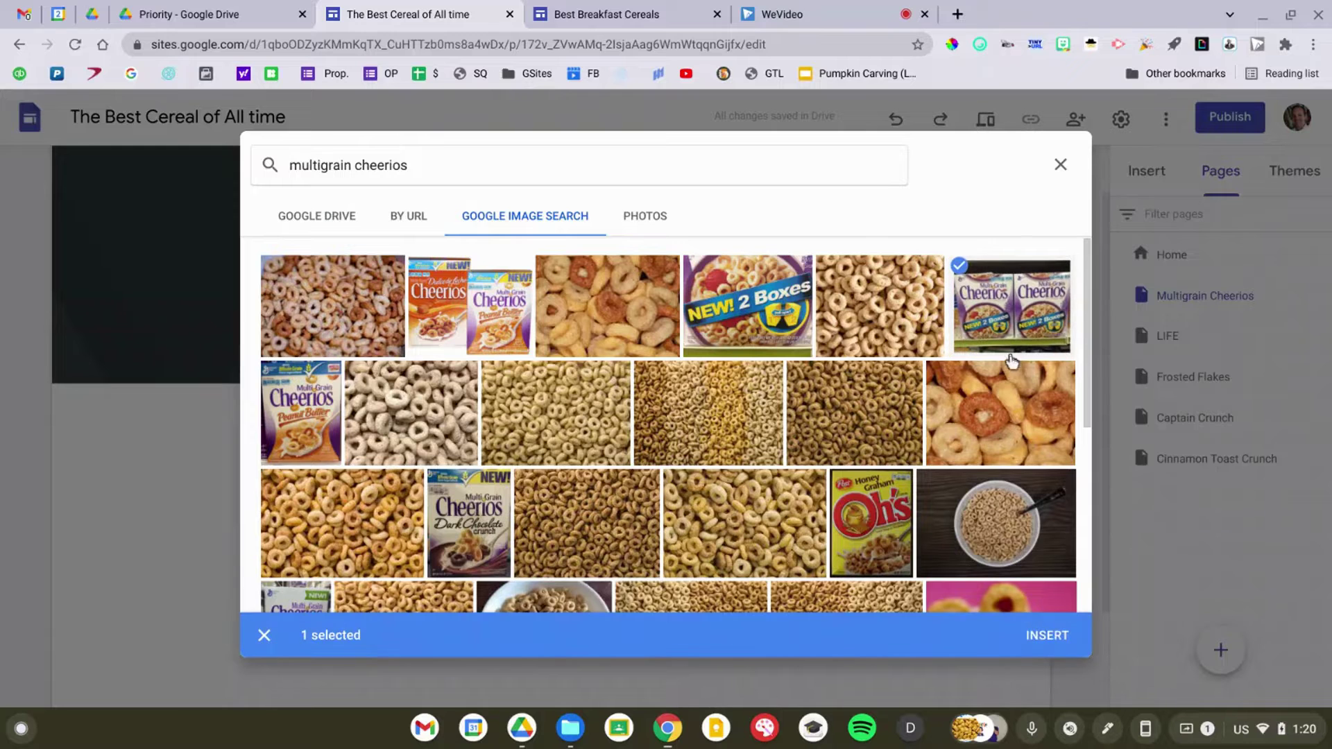
{"action": "left_click", "coordinate": [1038, 637]}
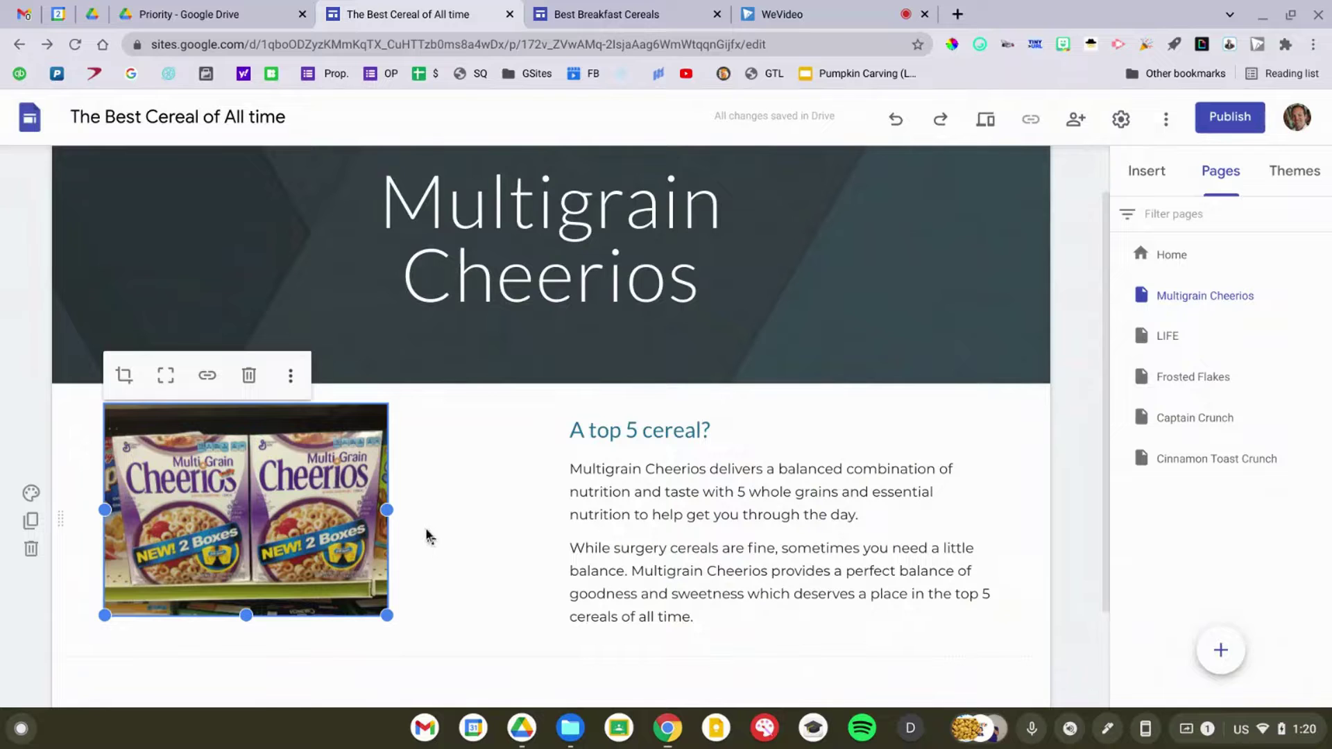
{"action": "left_click_drag", "start_coordinate": [388, 511], "coordinate": [540, 513]}
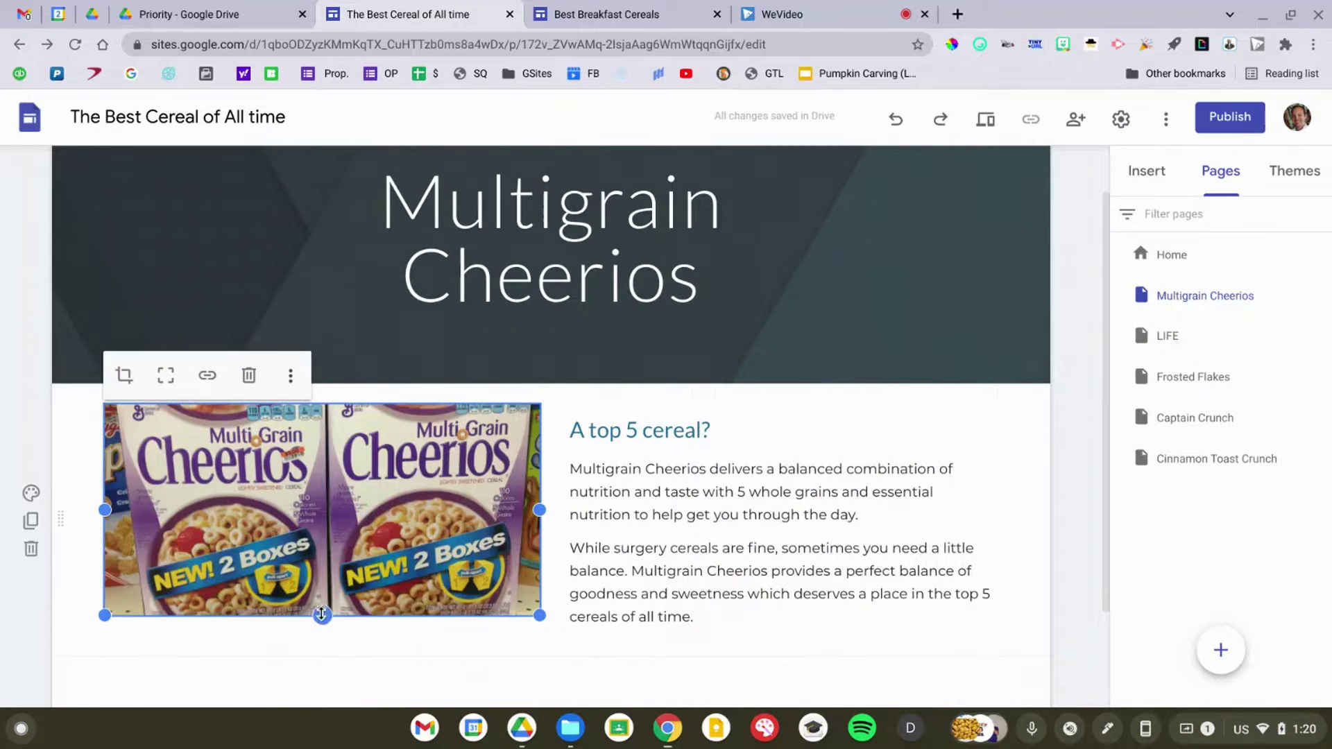
{"action": "left_click_drag", "start_coordinate": [344, 609], "coordinate": [932, 545]}
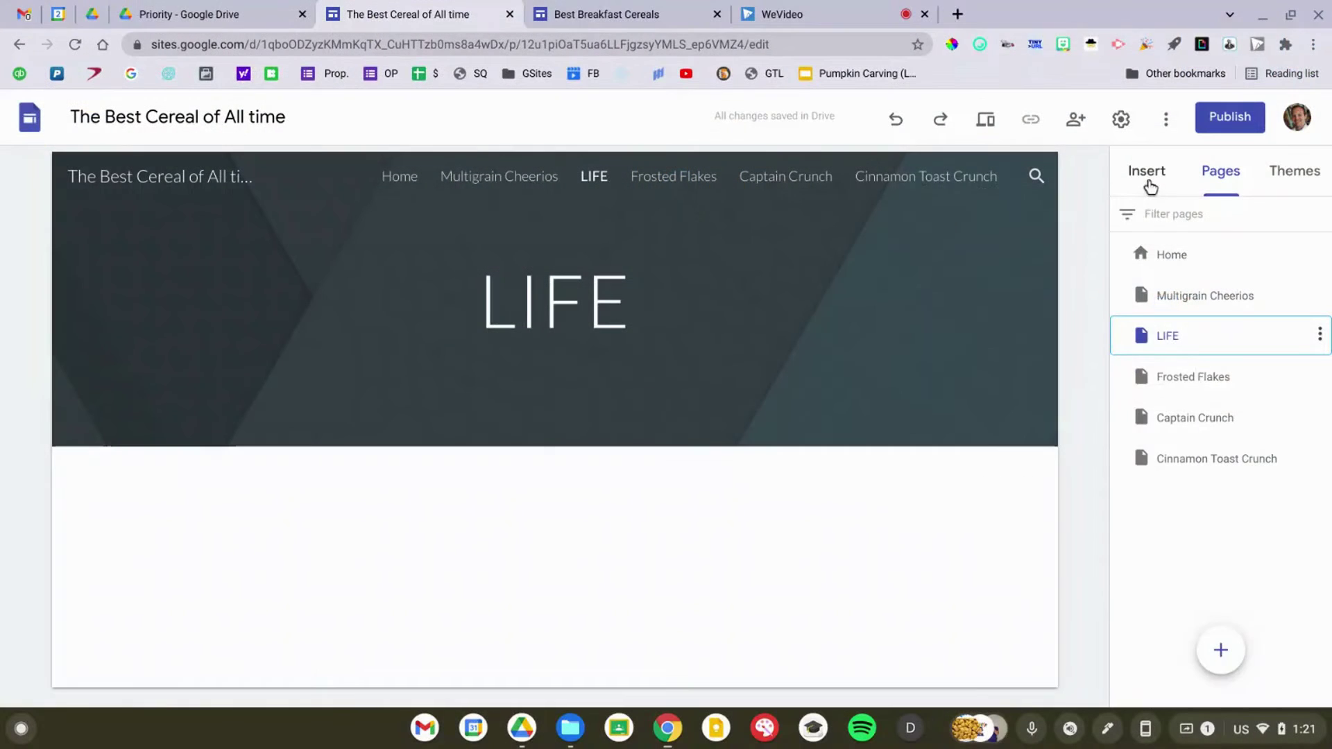
Step: Insert the Life Cereal bar chart from the "Life Cereal Satisfaction" spreadsheet on the LIFE page
{"action": "left_click", "coordinate": [1149, 174]}
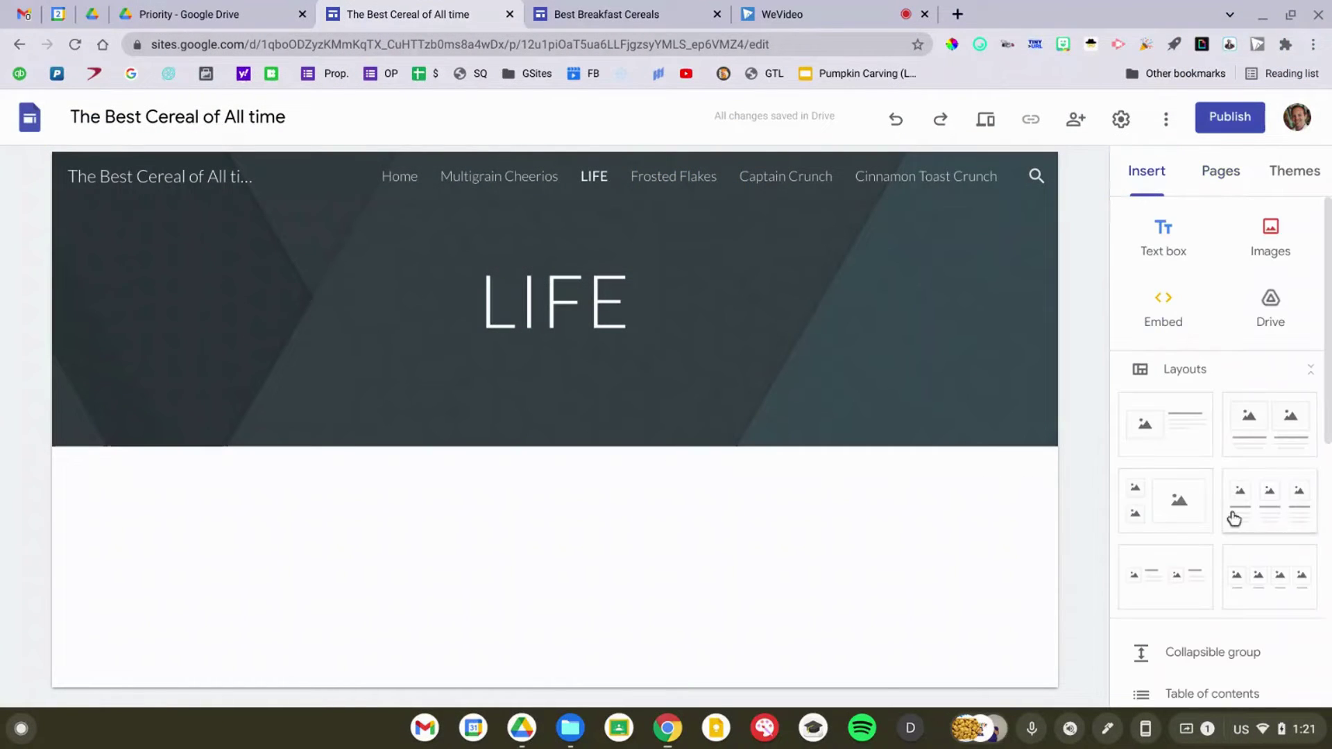
{"action": "scroll", "coordinate": [1233, 517], "scroll_direction": "down", "scroll_amount": 5}
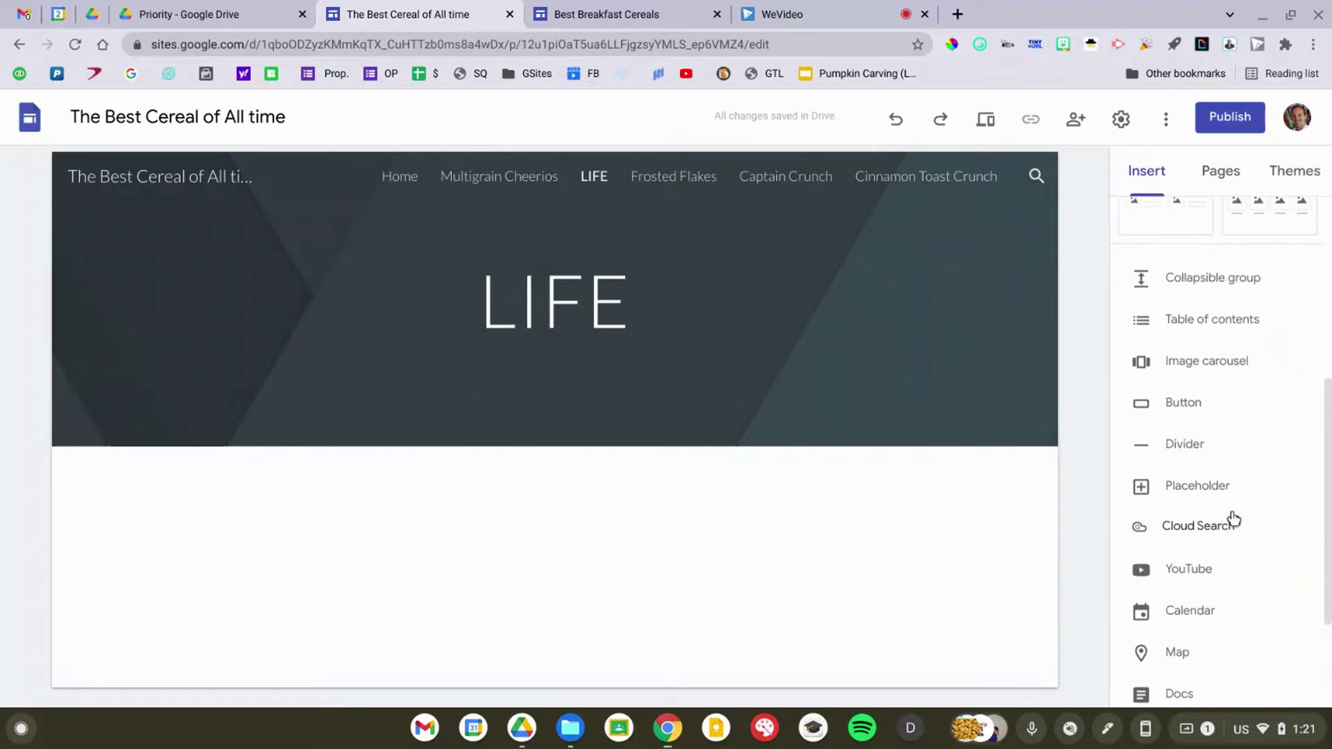
{"action": "scroll", "coordinate": [1233, 518], "scroll_direction": "down", "scroll_amount": 3}
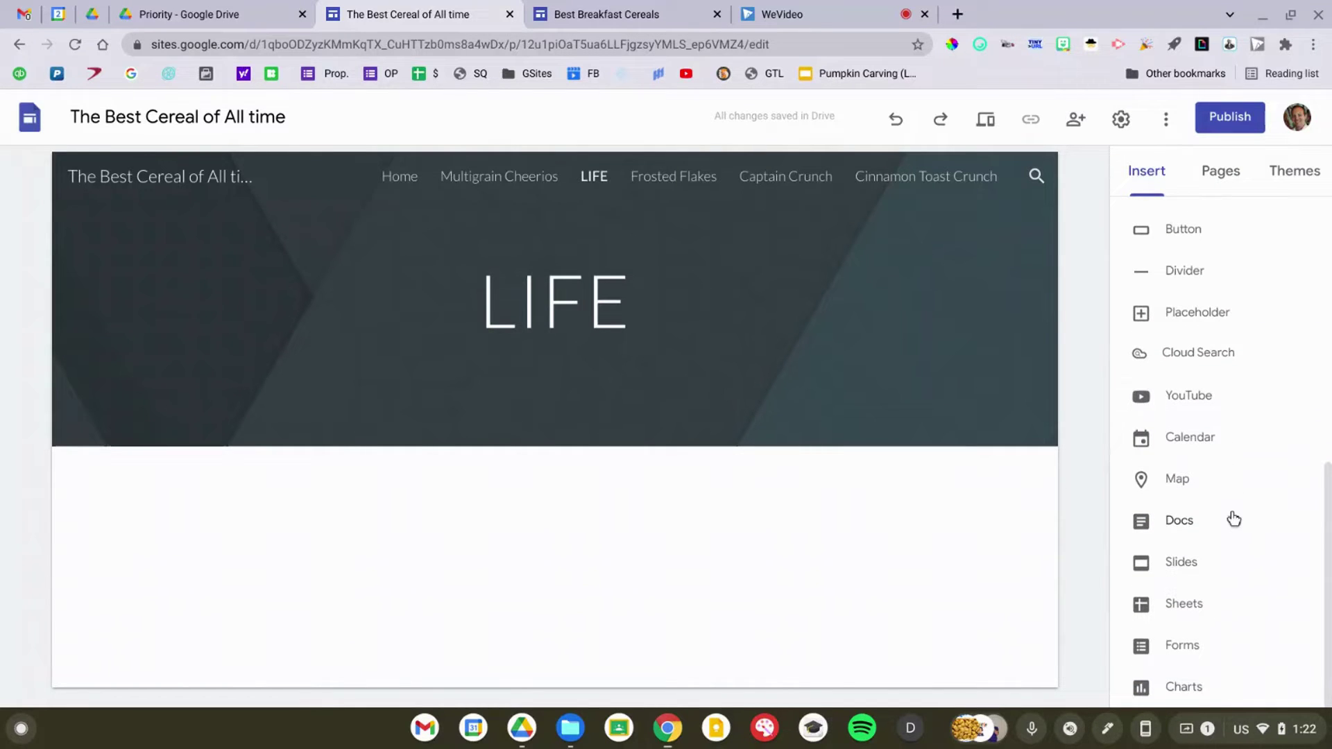
{"action": "left_click", "coordinate": [1189, 689]}
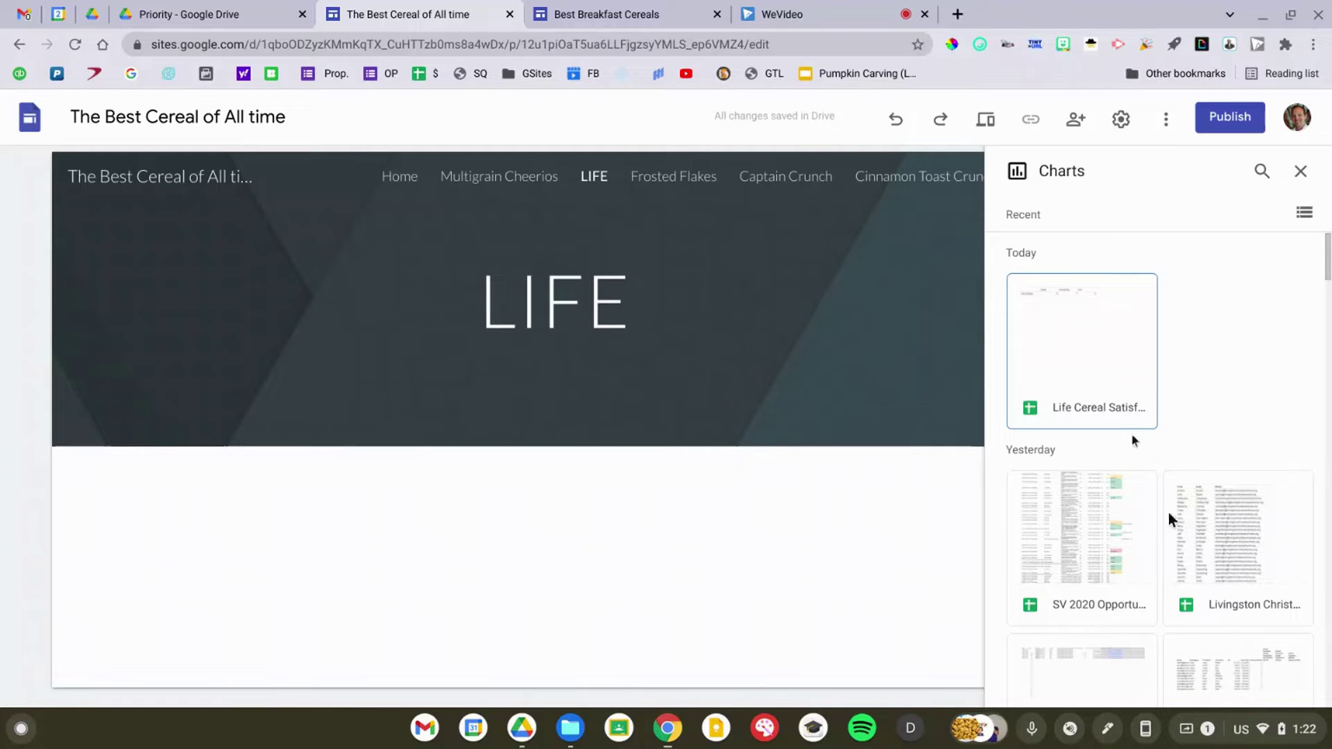
{"action": "left_click", "coordinate": [1101, 340]}
{"action": "left_click", "coordinate": [1284, 685]}
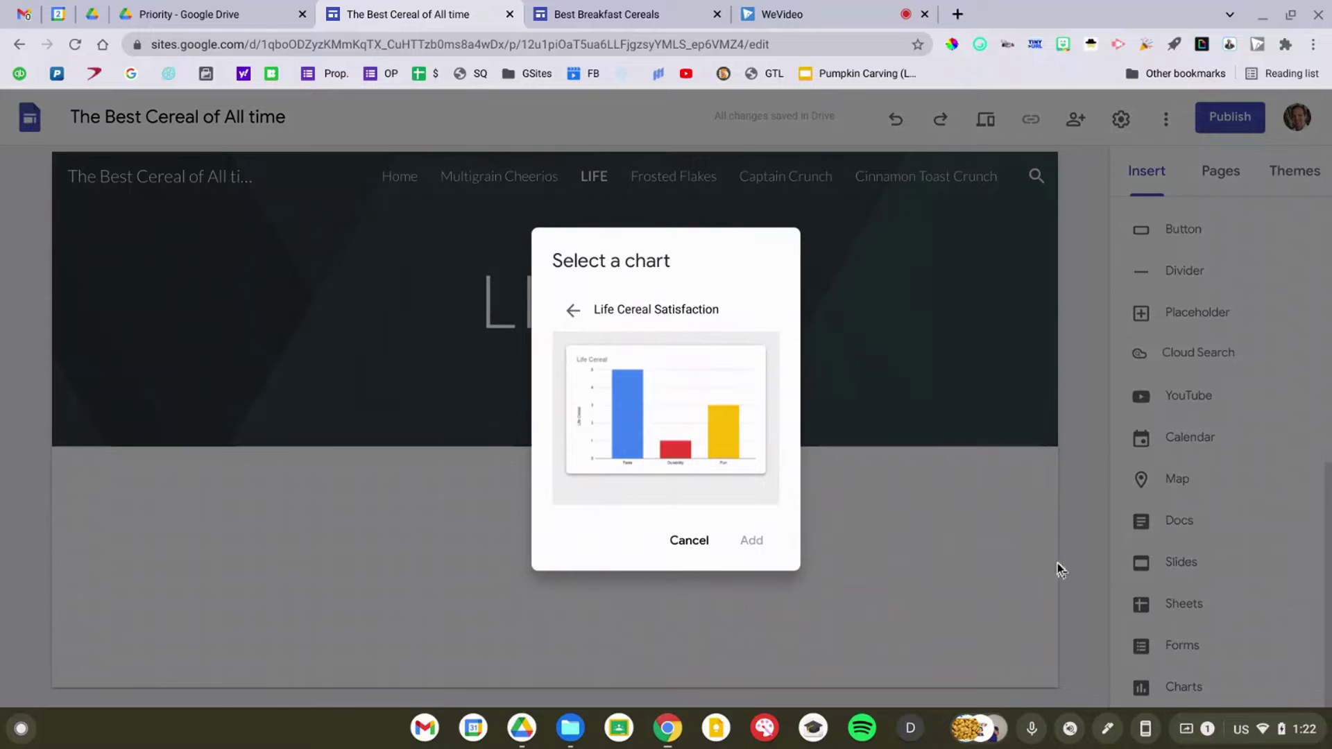
{"action": "left_click", "coordinate": [725, 474]}
{"action": "left_click", "coordinate": [747, 540]}
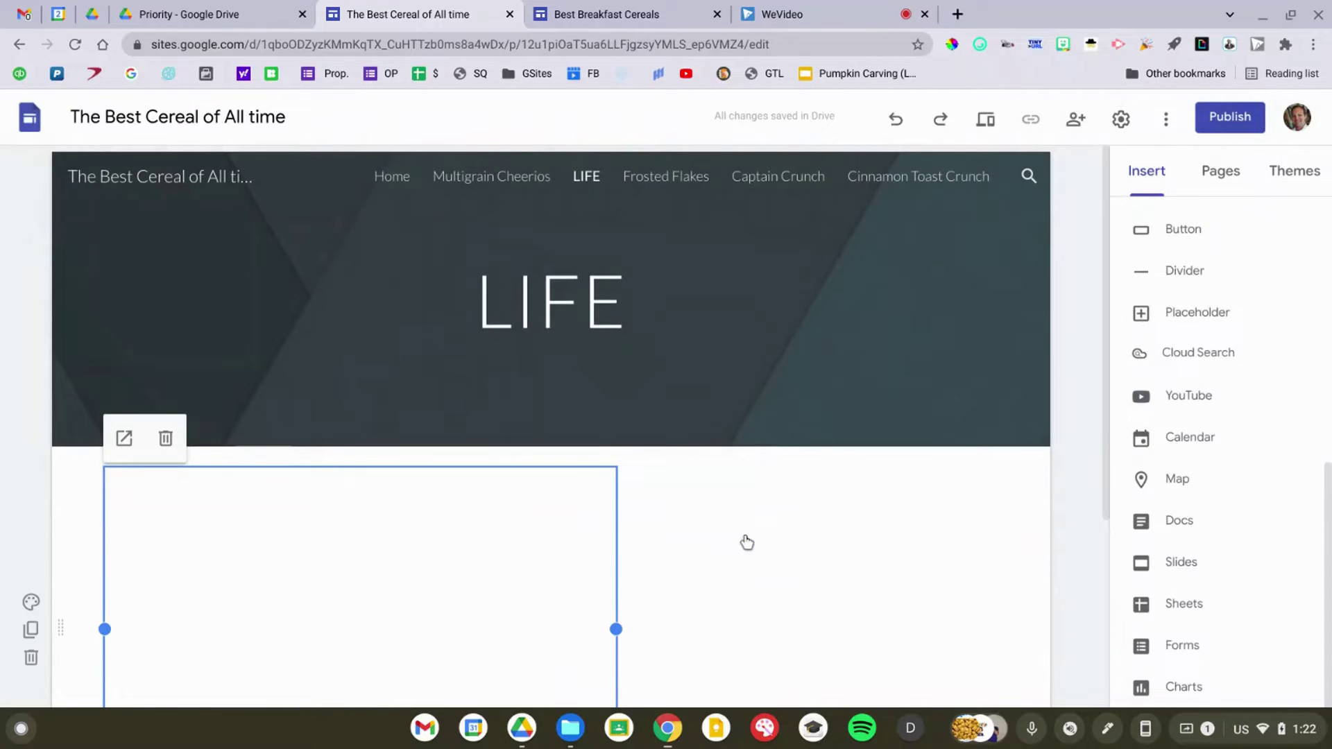
Step: Add the heading "Durability...the big issue for LIFE cereal" in the empty area beside the chart
{"action": "scroll", "coordinate": [742, 530], "scroll_direction": "down", "scroll_amount": 3}
{"action": "left_click", "coordinate": [738, 448]}
{"action": "double_click", "coordinate": [739, 447]}
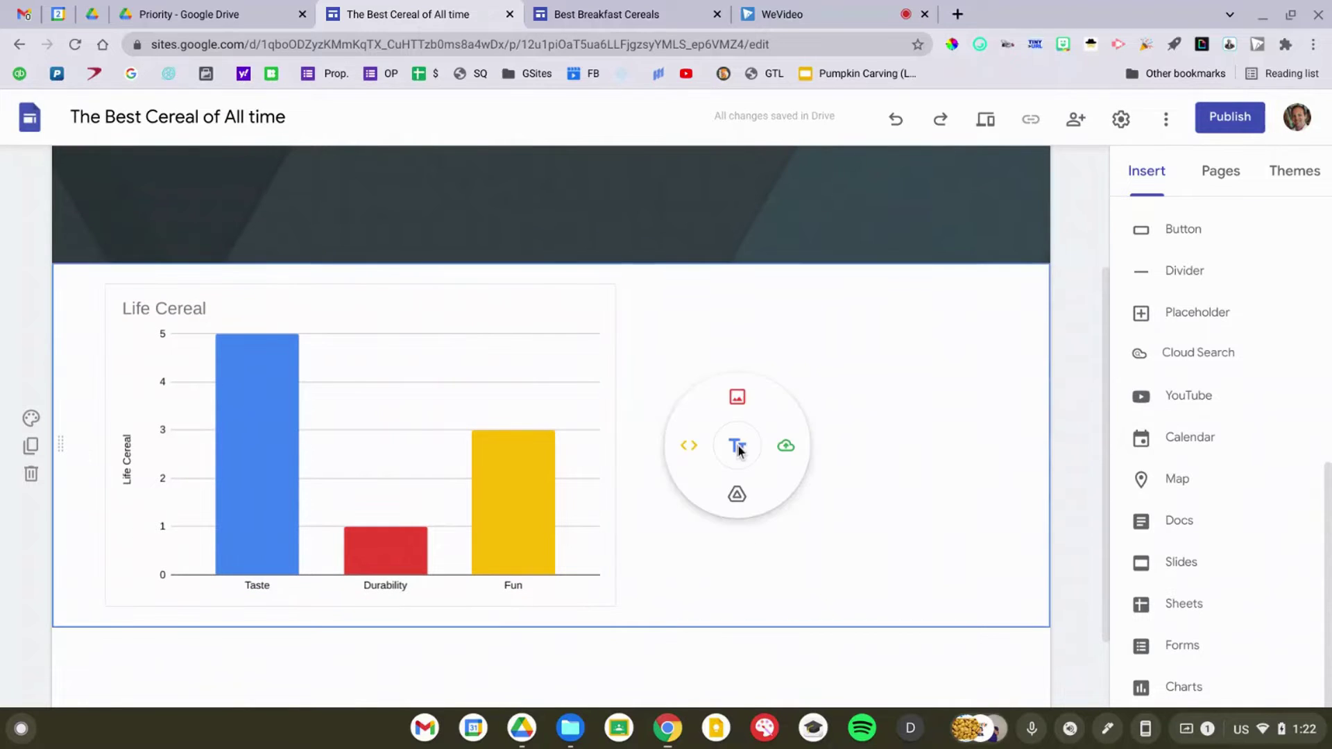
{"action": "type", "text": "Durability...the big issue for LIFE cereal"}
{"action": "key", "text": "BackSpace"}
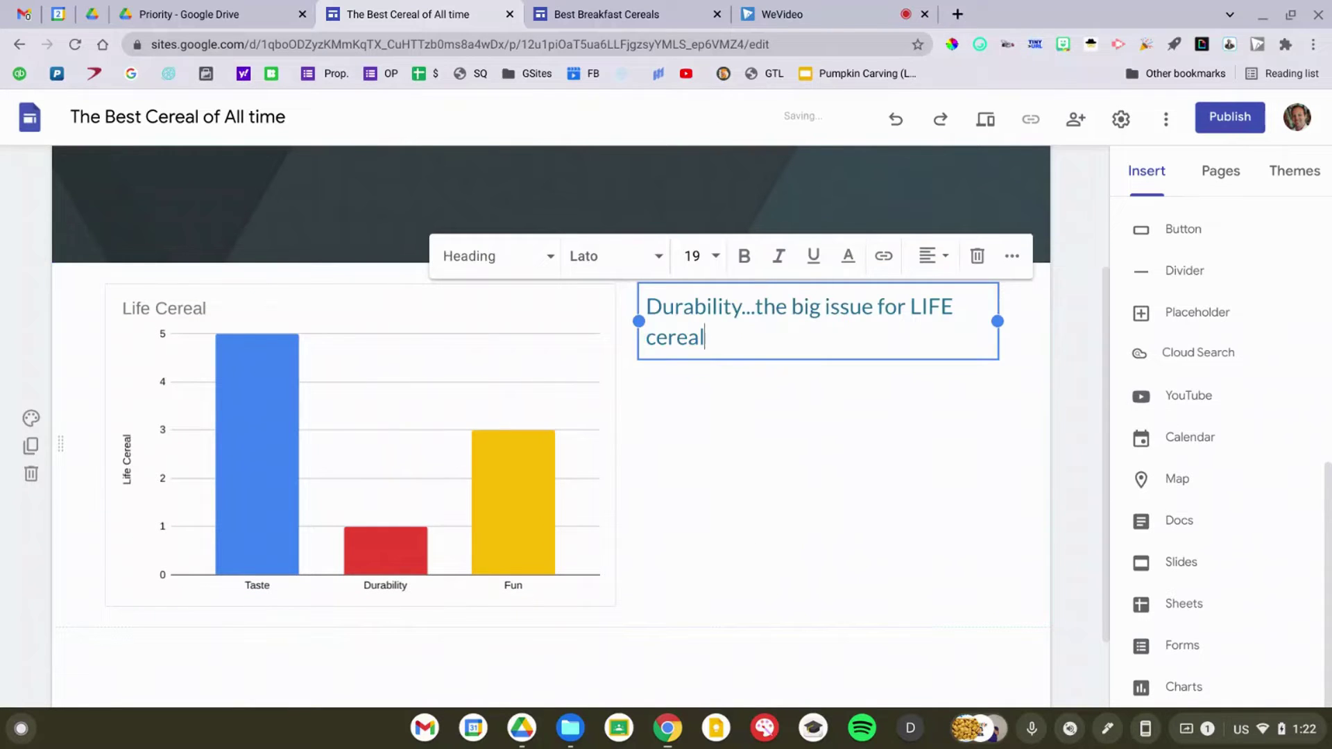
{"action": "left_click", "coordinate": [1079, 440]}
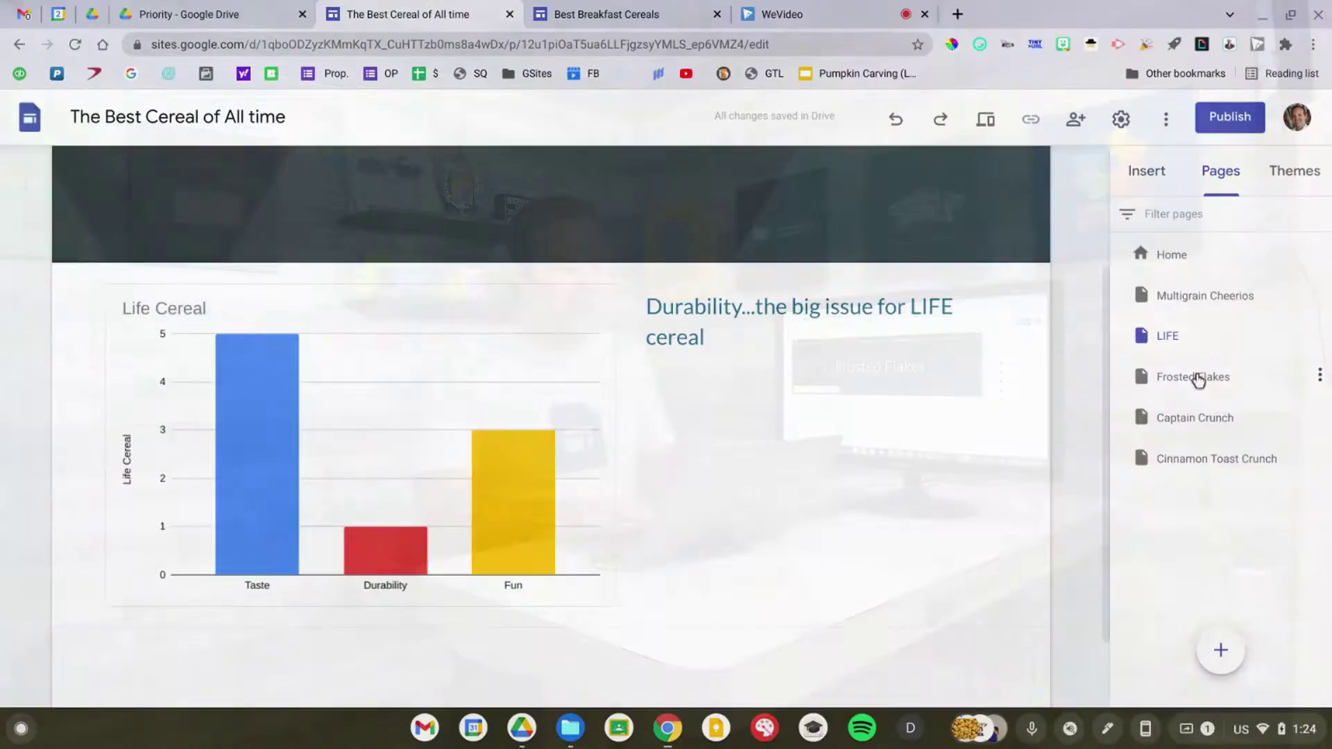
Step: Add the title "Their Grrrrreat!" in the right half of the empty area on the Frosted Flakes page
{"action": "left_click", "coordinate": [1193, 377]}
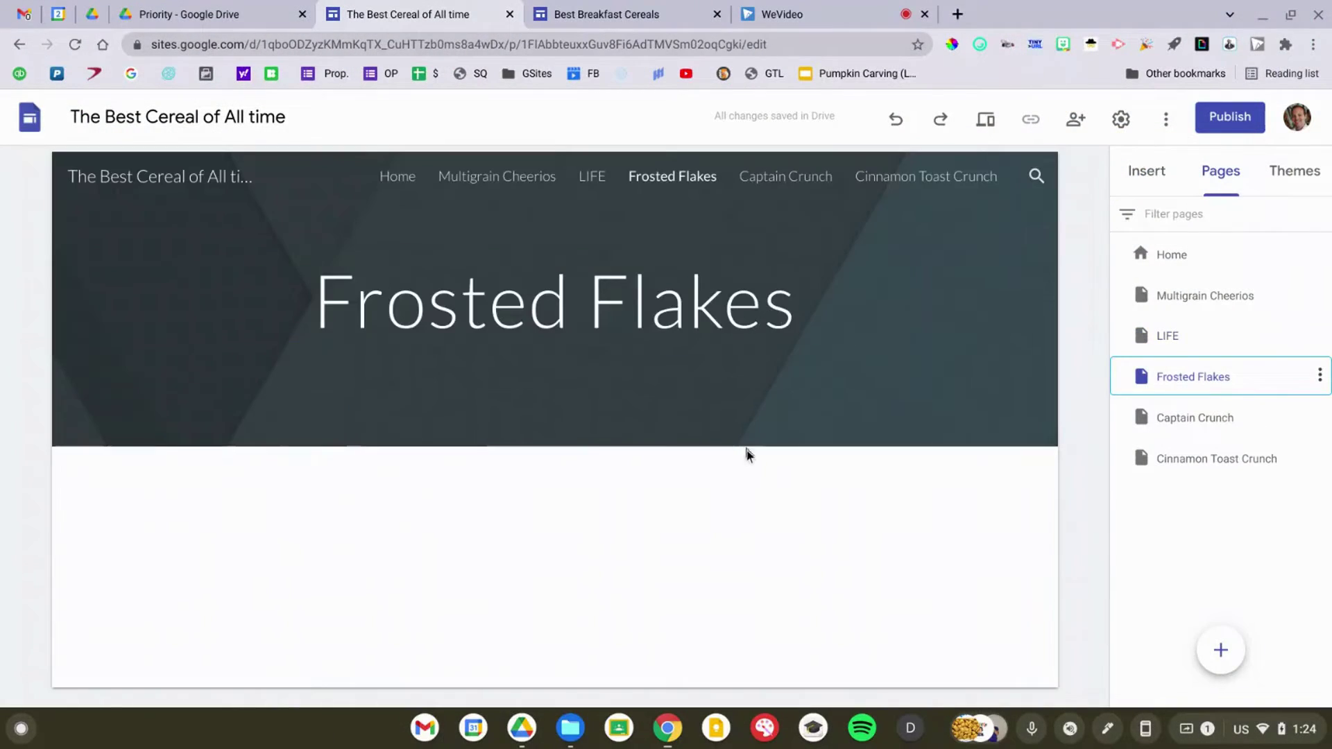
{"action": "double_click", "coordinate": [745, 483]}
{"action": "left_click", "coordinate": [749, 489]}
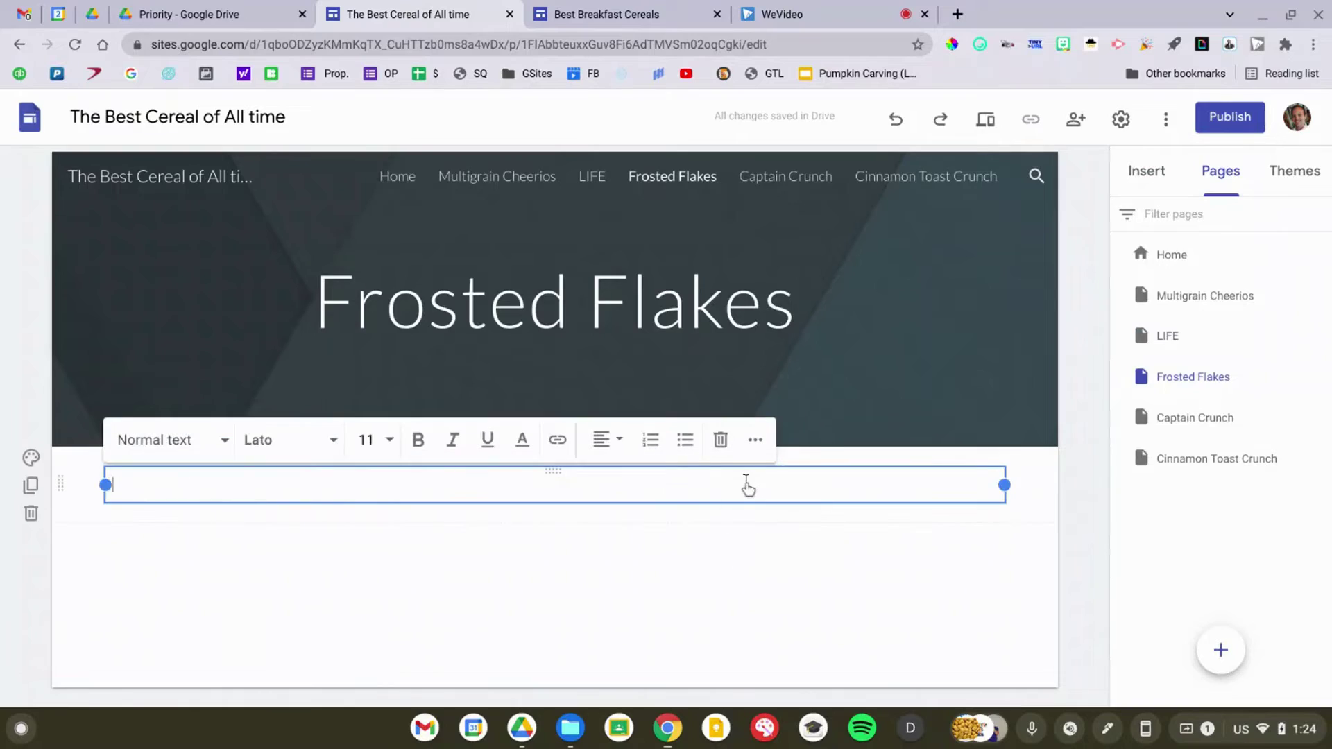
{"action": "type", "text": "Their Grrrrreat!"}
{"action": "key", "text": "Return"}
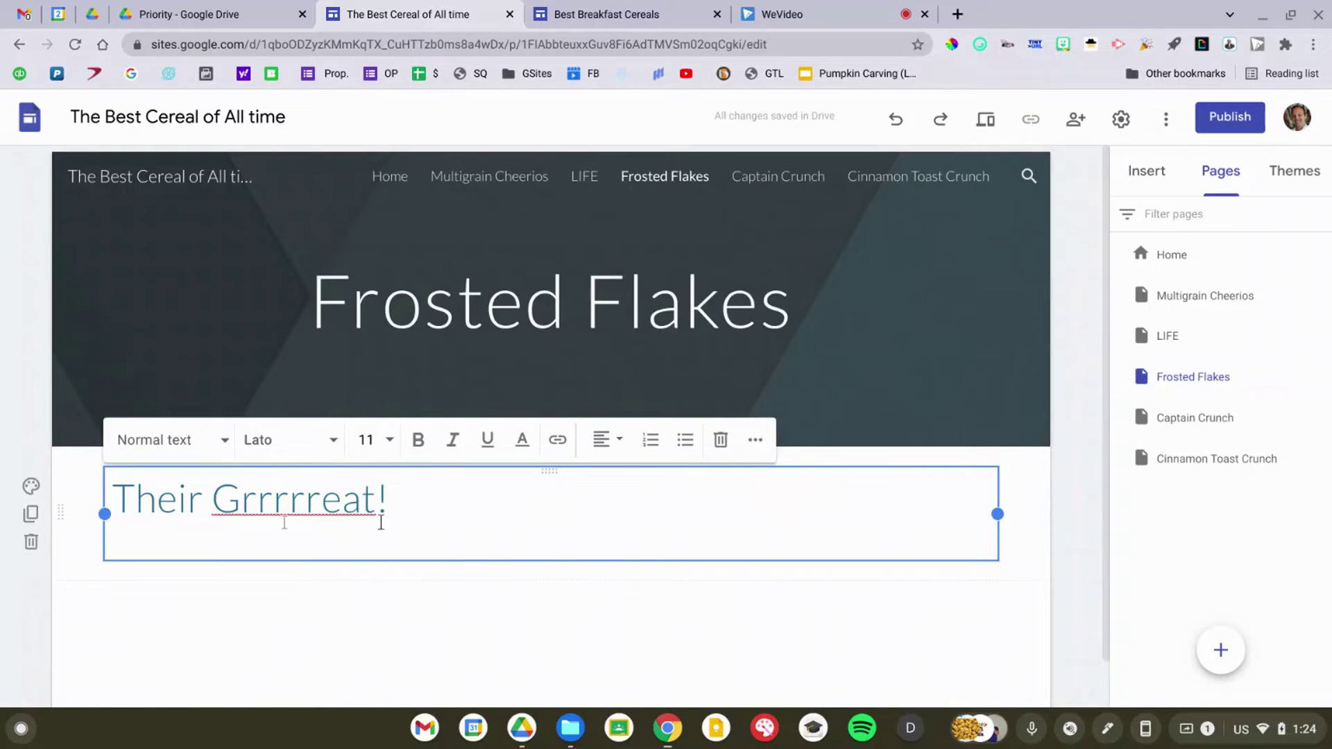
{"action": "key", "text": "BackSpace"}
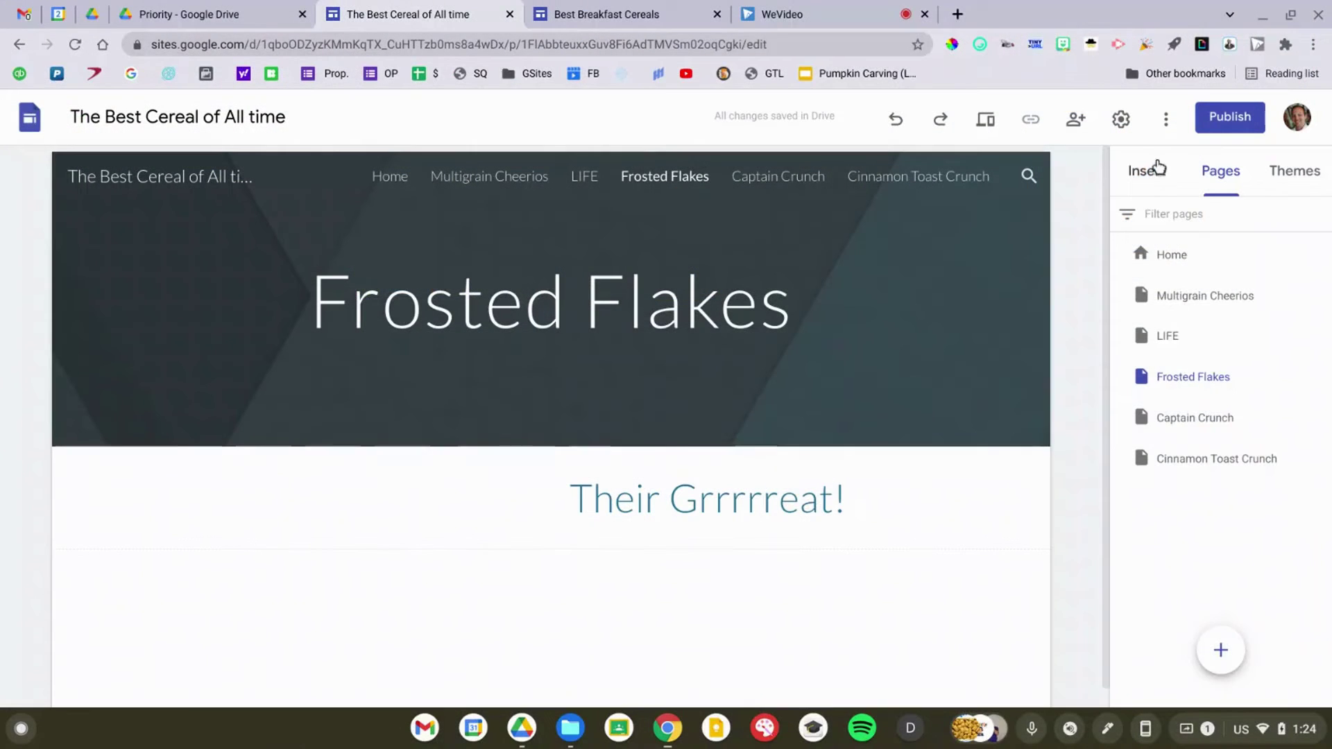
Step: Start adding a YouTube video to the Frosted Flakes page and search for "tony tiger"
{"action": "left_click", "coordinate": [1156, 169]}
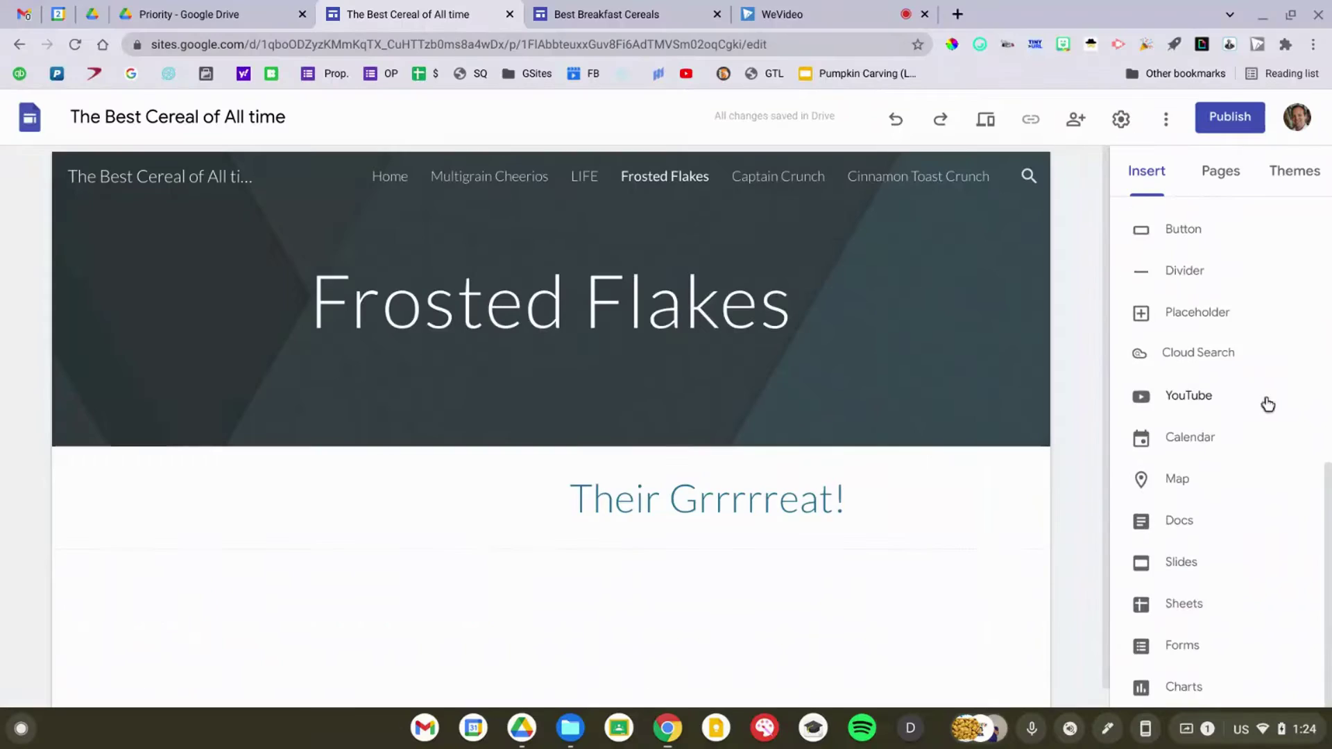
{"action": "left_click", "coordinate": [1265, 402]}
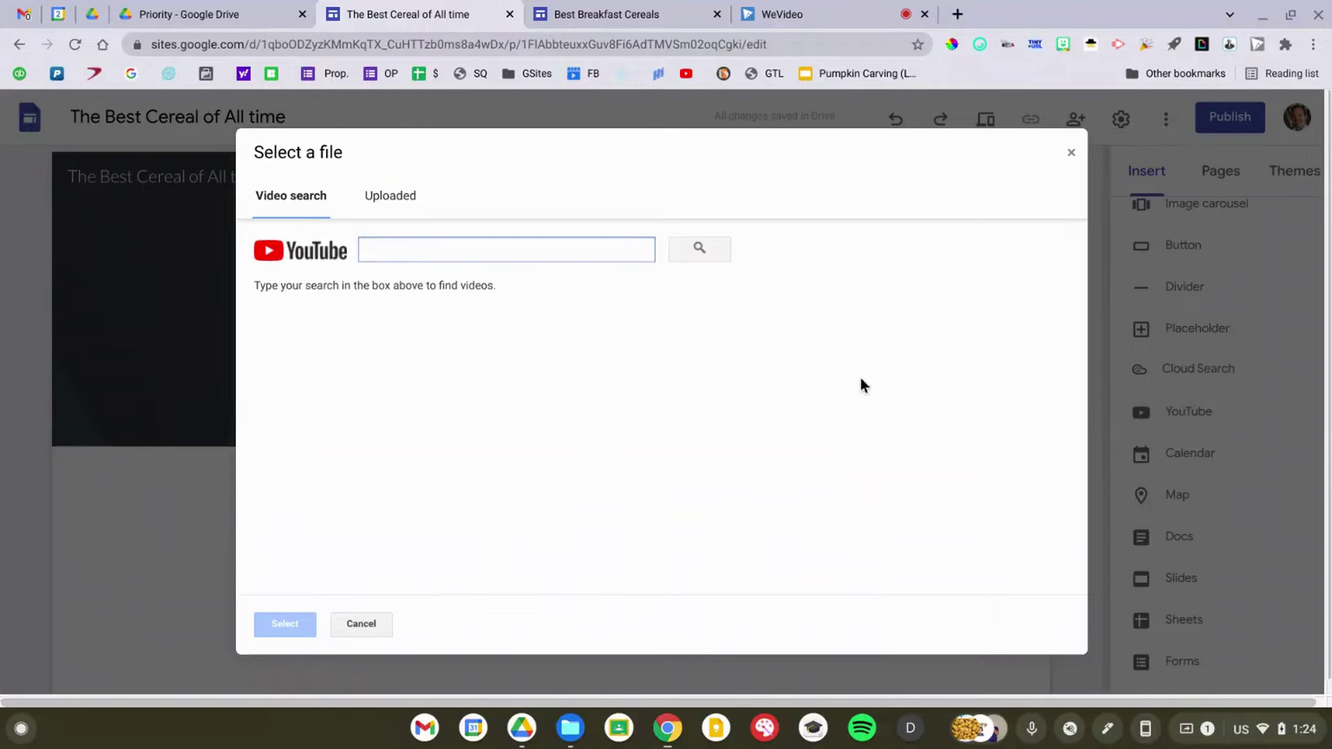
{"action": "type", "text": "tony tiger"}
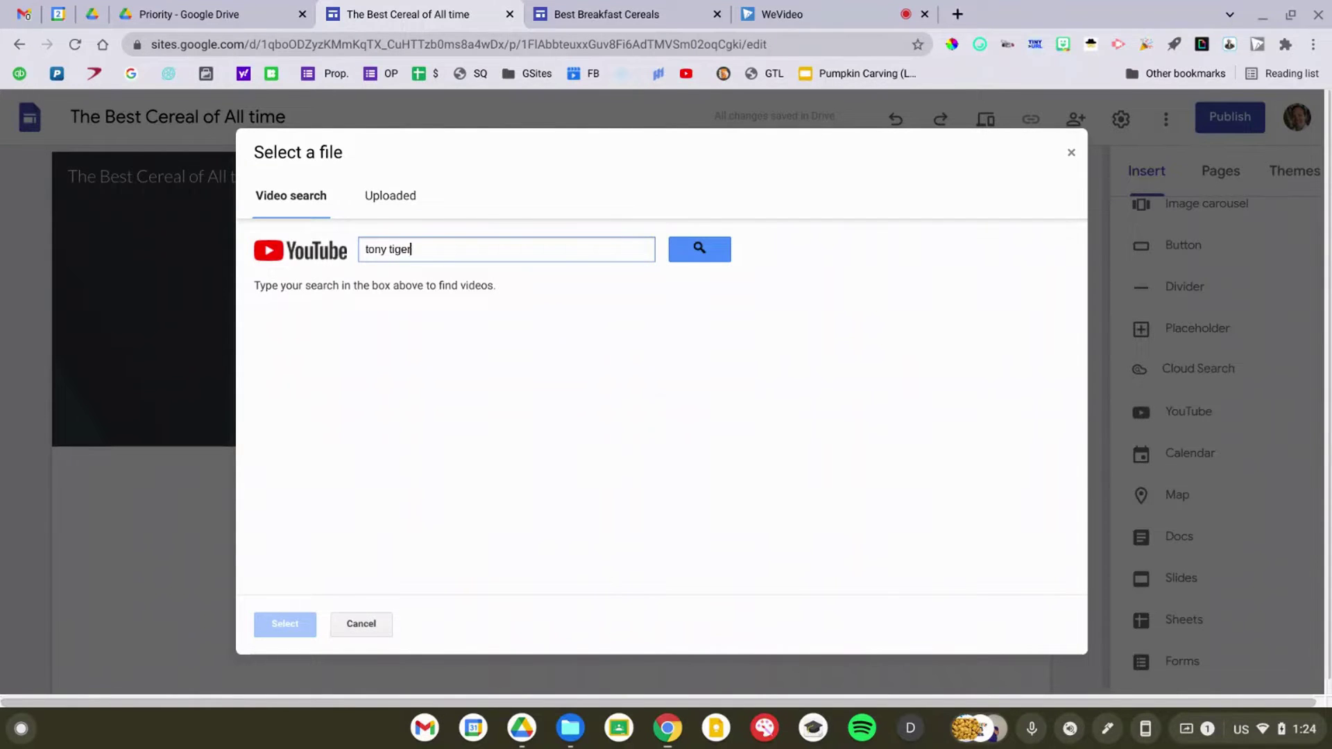
{"action": "key", "text": "Return"}
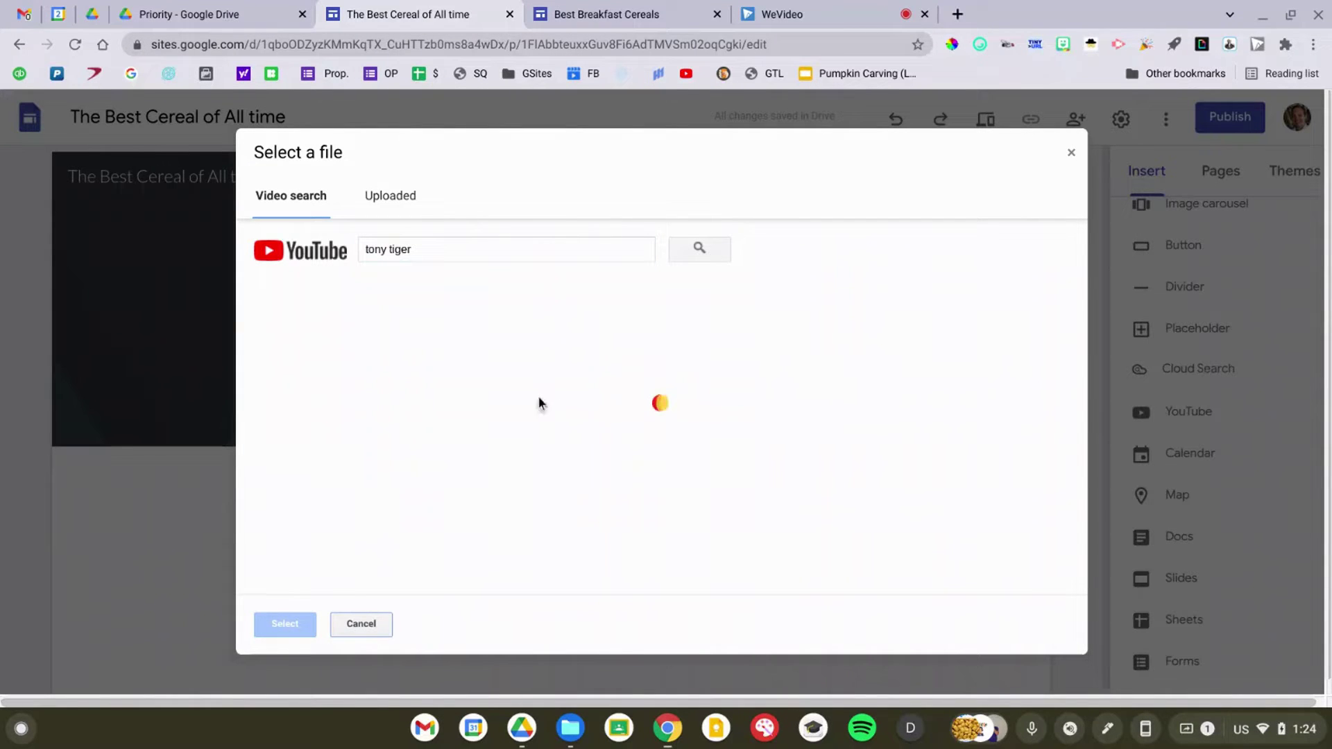
Step: Insert the video "Frosted Flakes Commercials Compilation Tony The Tiger" and move it into the empty space beside the title
{"action": "left_click", "coordinate": [468, 405]}
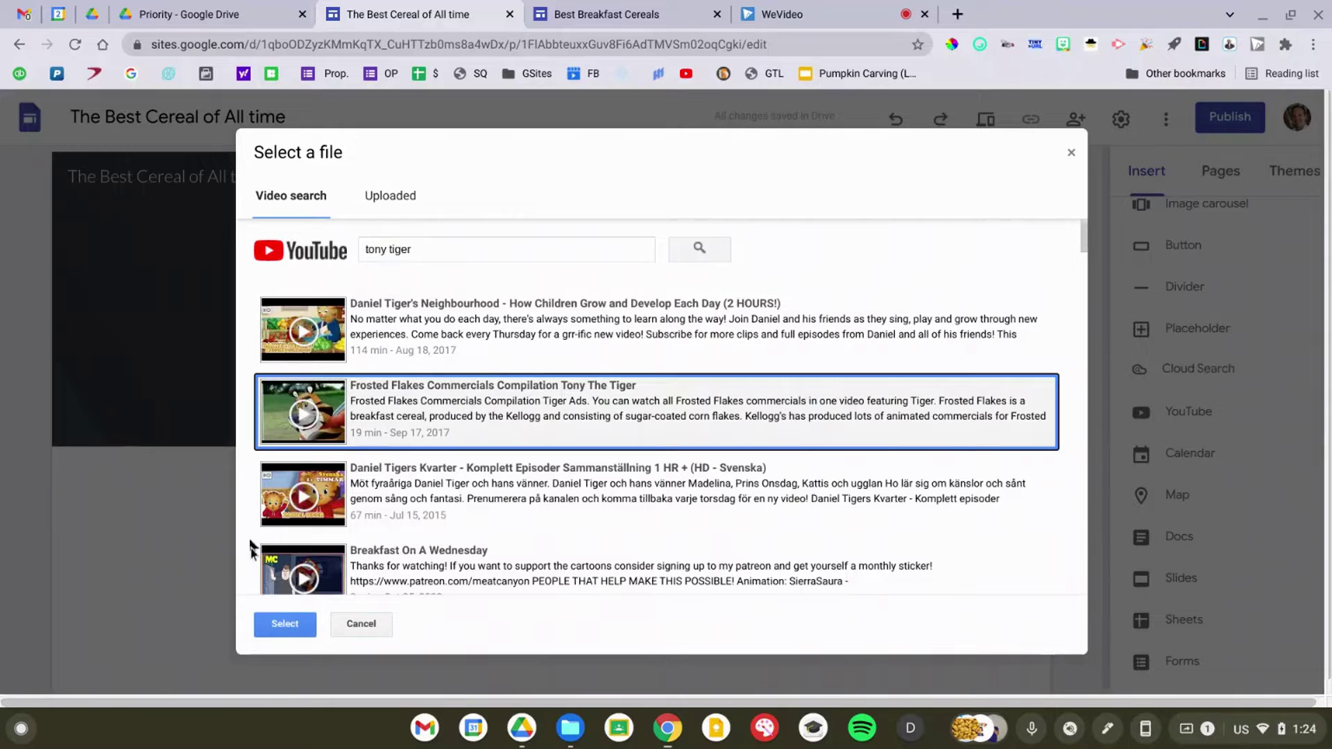
{"action": "left_click", "coordinate": [281, 627]}
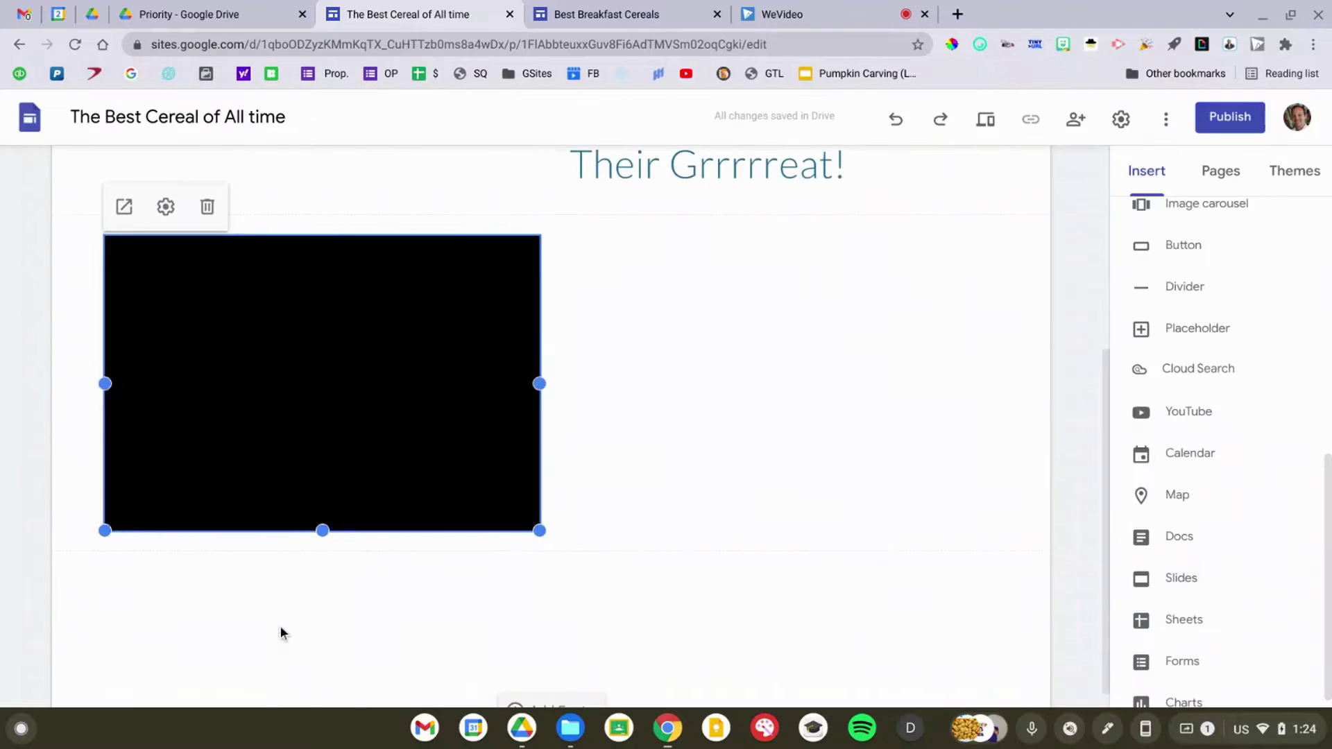
{"action": "scroll", "coordinate": [281, 633], "scroll_direction": "up", "scroll_amount": 1}
{"action": "left_click_drag", "start_coordinate": [319, 413], "coordinate": [311, 269]}
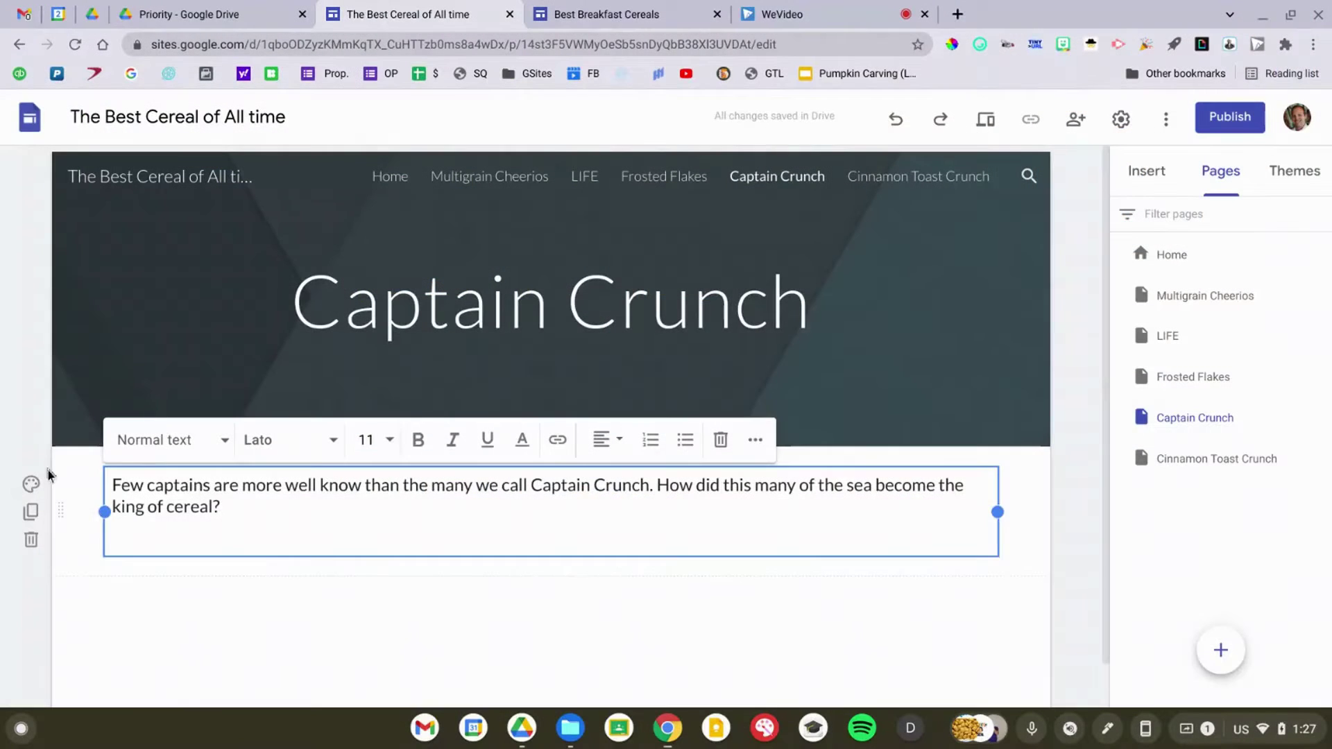
Step: Remove the trailing blank line from the Captain Crunch text and narrow its box to the right half of the section
{"action": "key", "text": "BackSpace"}
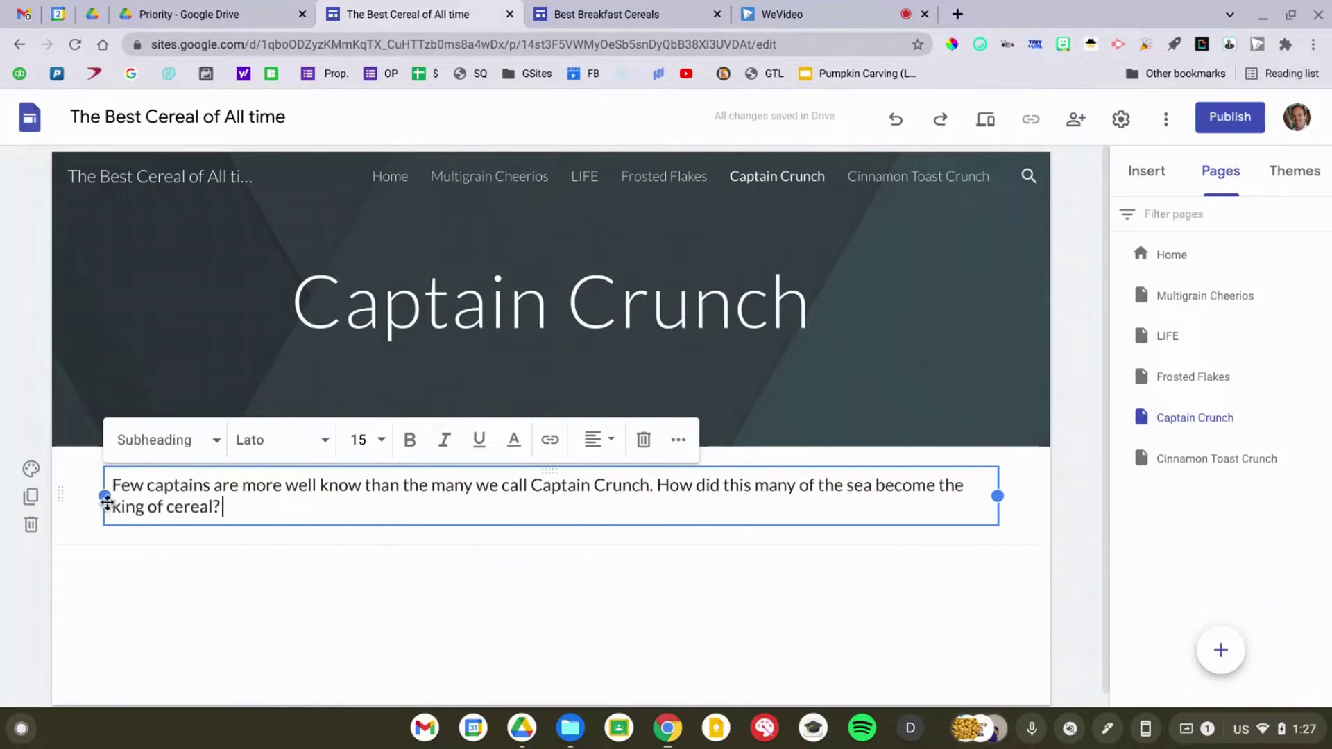
{"action": "left_click_drag", "start_coordinate": [104, 497], "coordinate": [562, 507]}
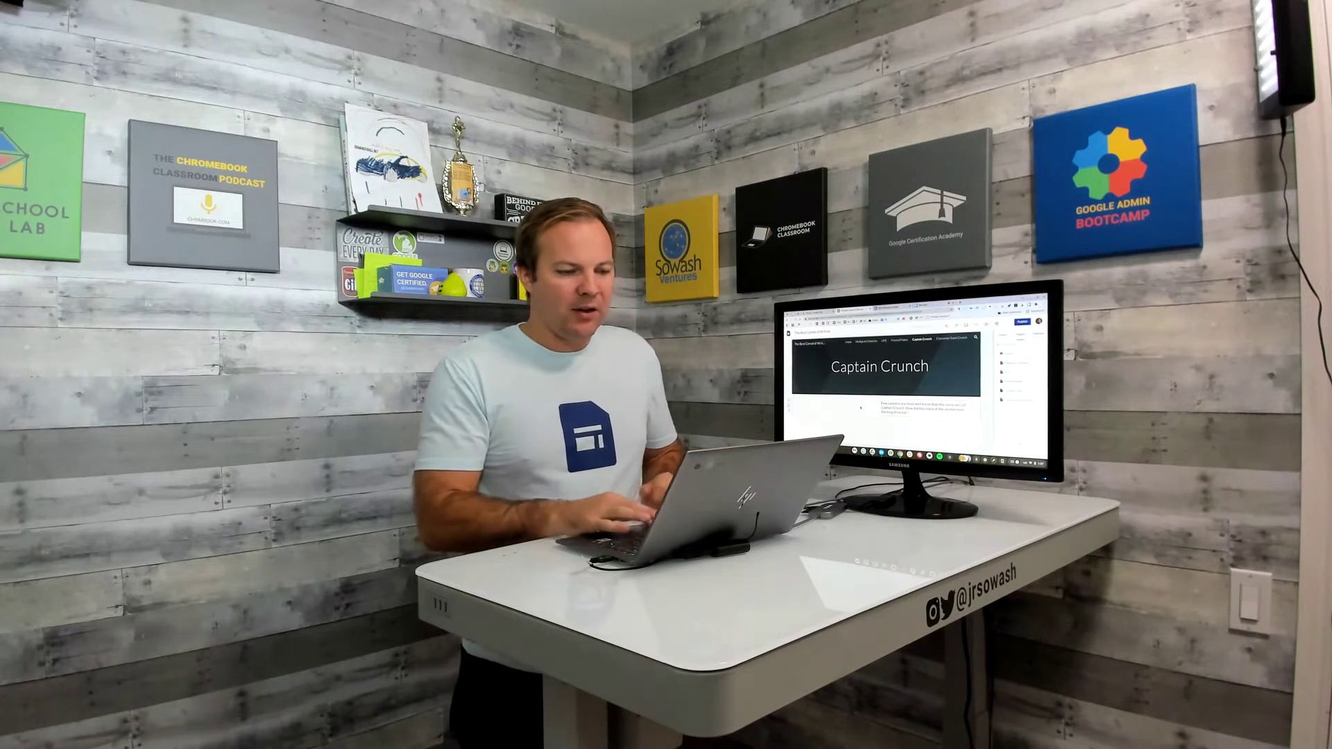
Step: Insert the Captain Crunch presentation from Google Slides and move it into the empty space beside the text
{"action": "scroll", "coordinate": [1172, 561], "scroll_direction": "down", "scroll_amount": 1}
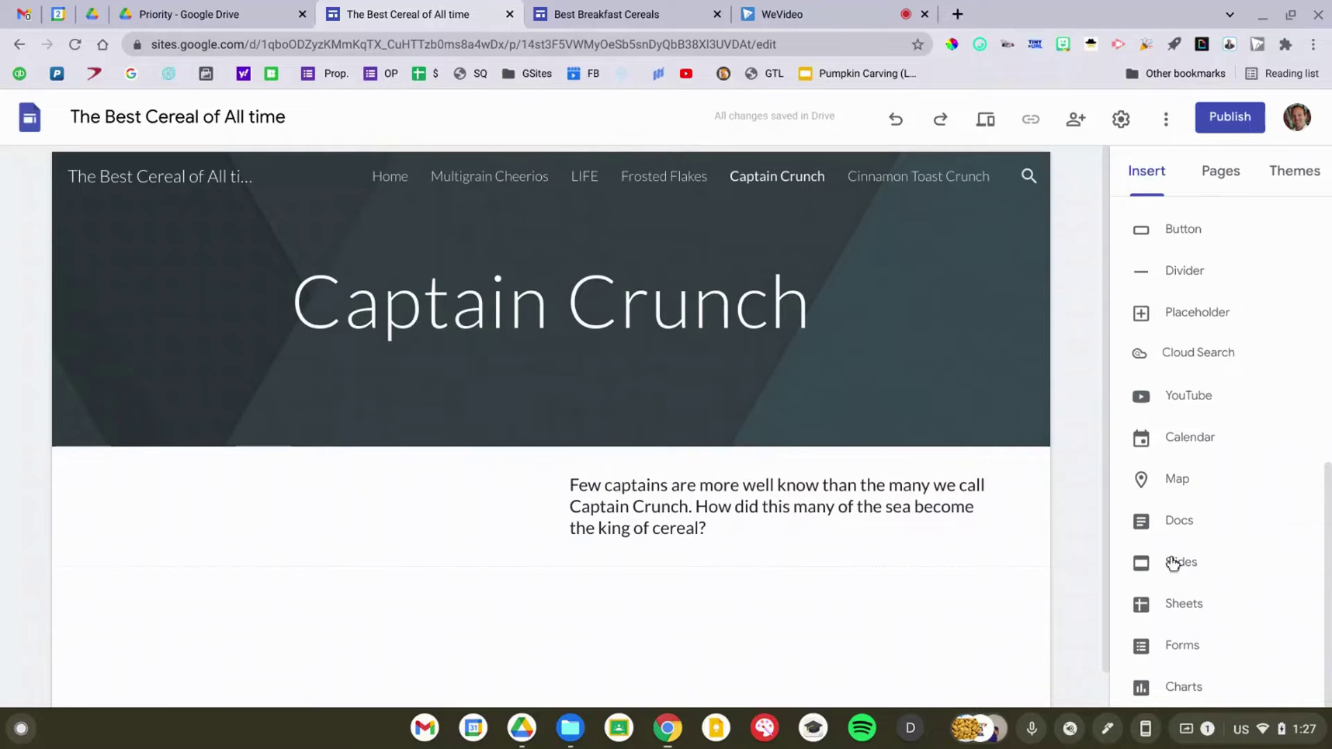
{"action": "left_click", "coordinate": [1173, 566]}
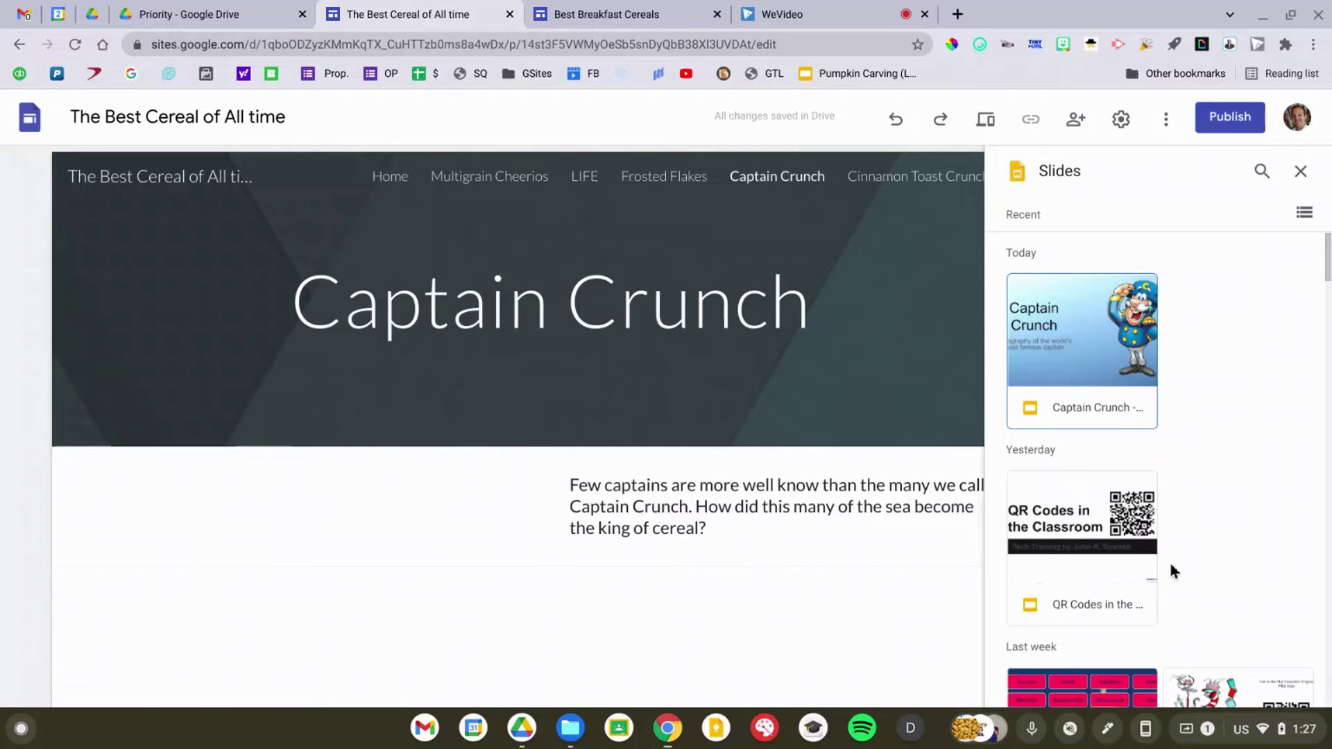
{"action": "left_click", "coordinate": [1108, 387]}
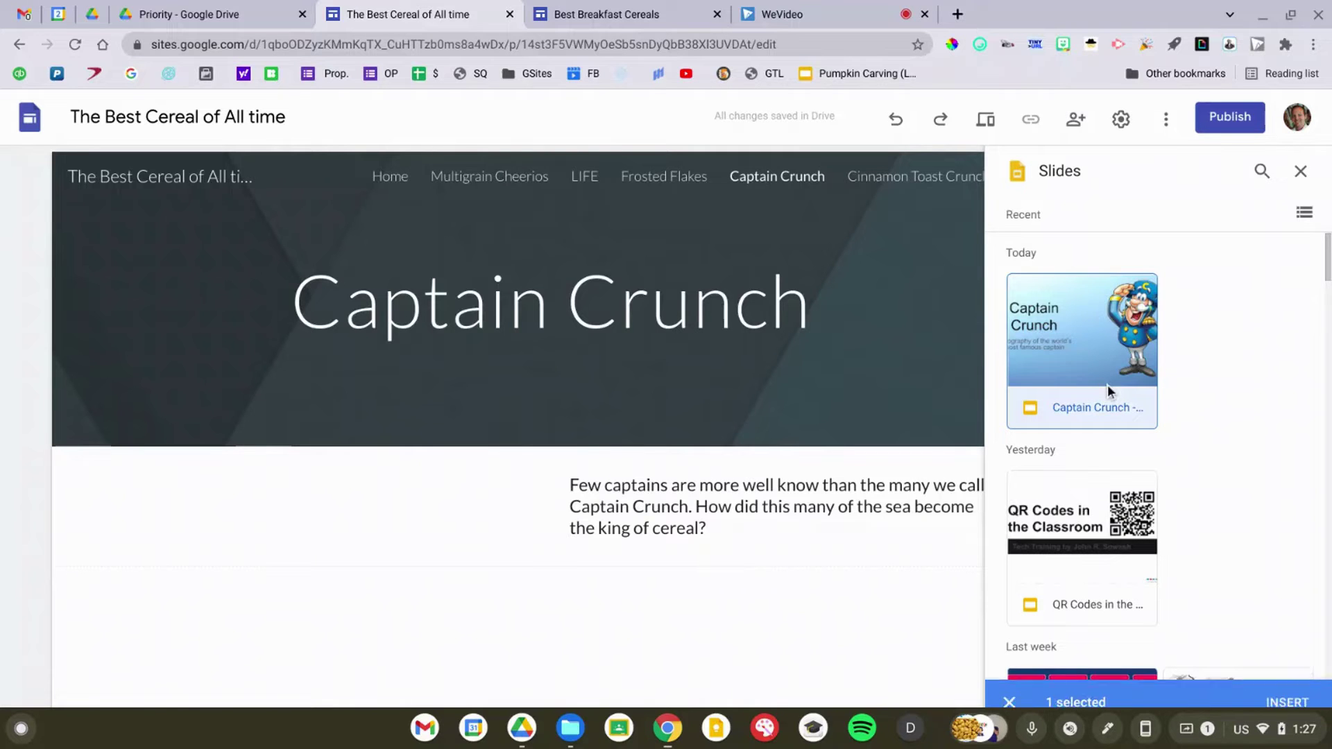
{"action": "left_click", "coordinate": [1278, 697]}
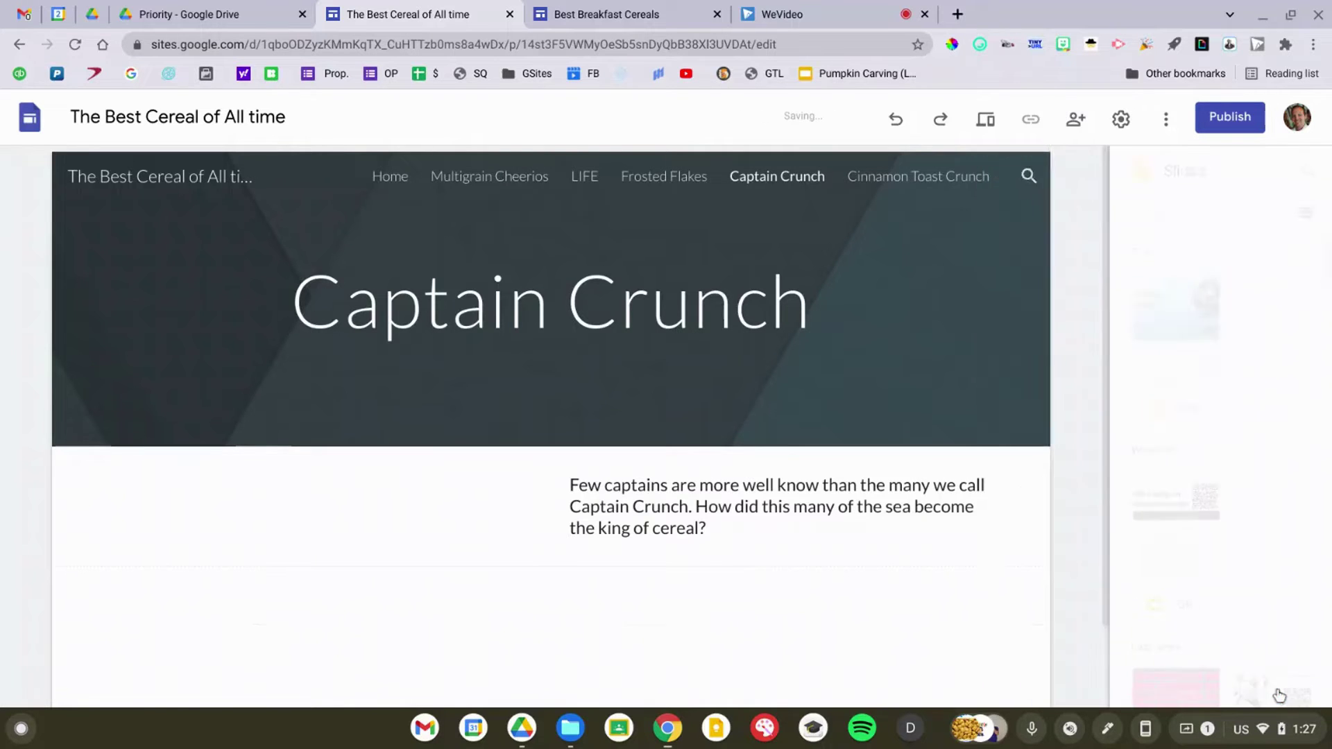
{"action": "scroll", "coordinate": [1069, 535], "scroll_direction": "up", "scroll_amount": 2}
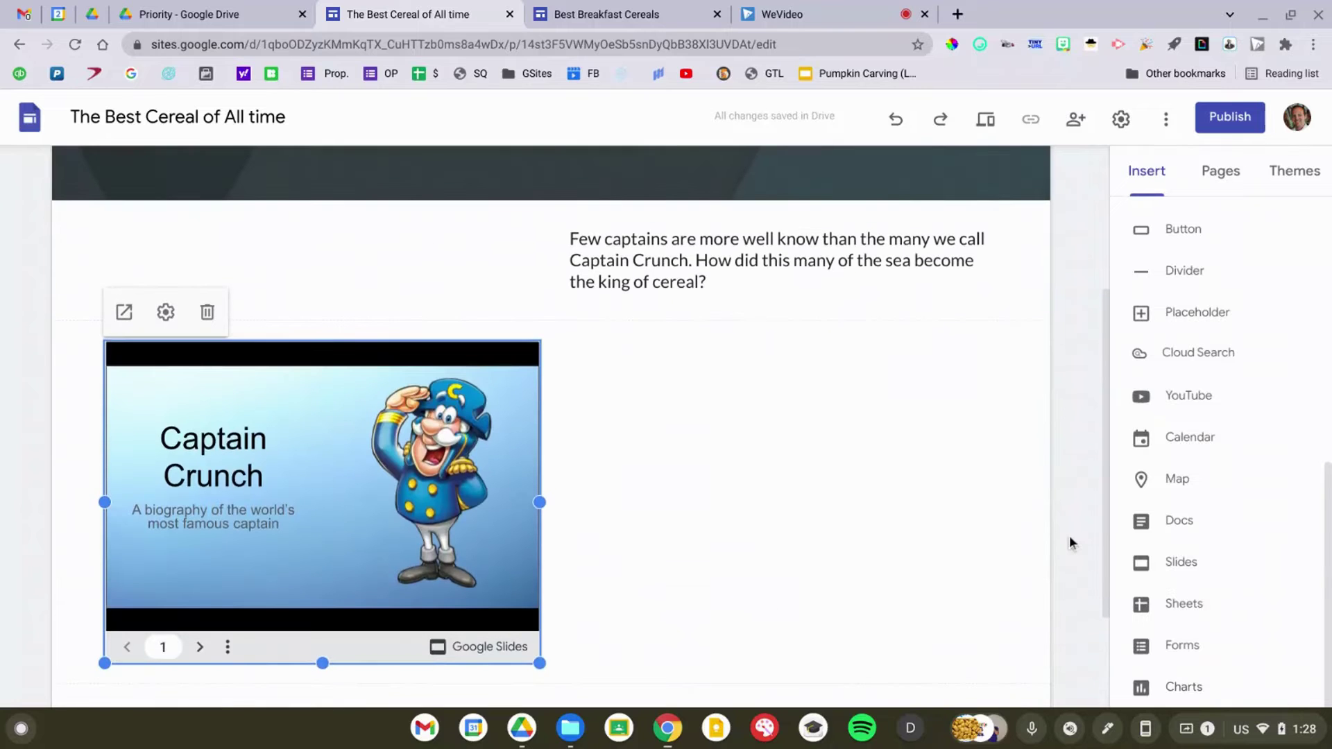
{"action": "left_click_drag", "start_coordinate": [327, 423], "coordinate": [309, 283]}
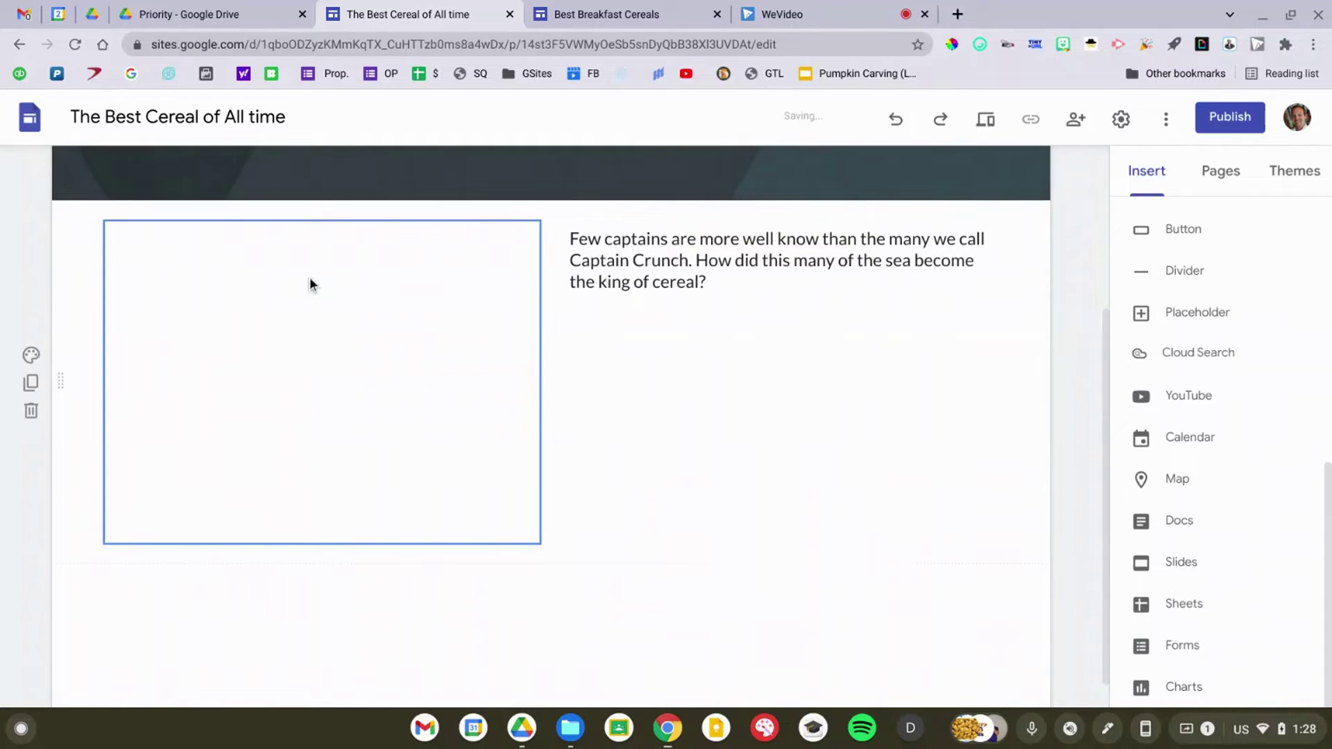
{"action": "scroll", "coordinate": [310, 284], "scroll_direction": "up", "scroll_amount": 1}
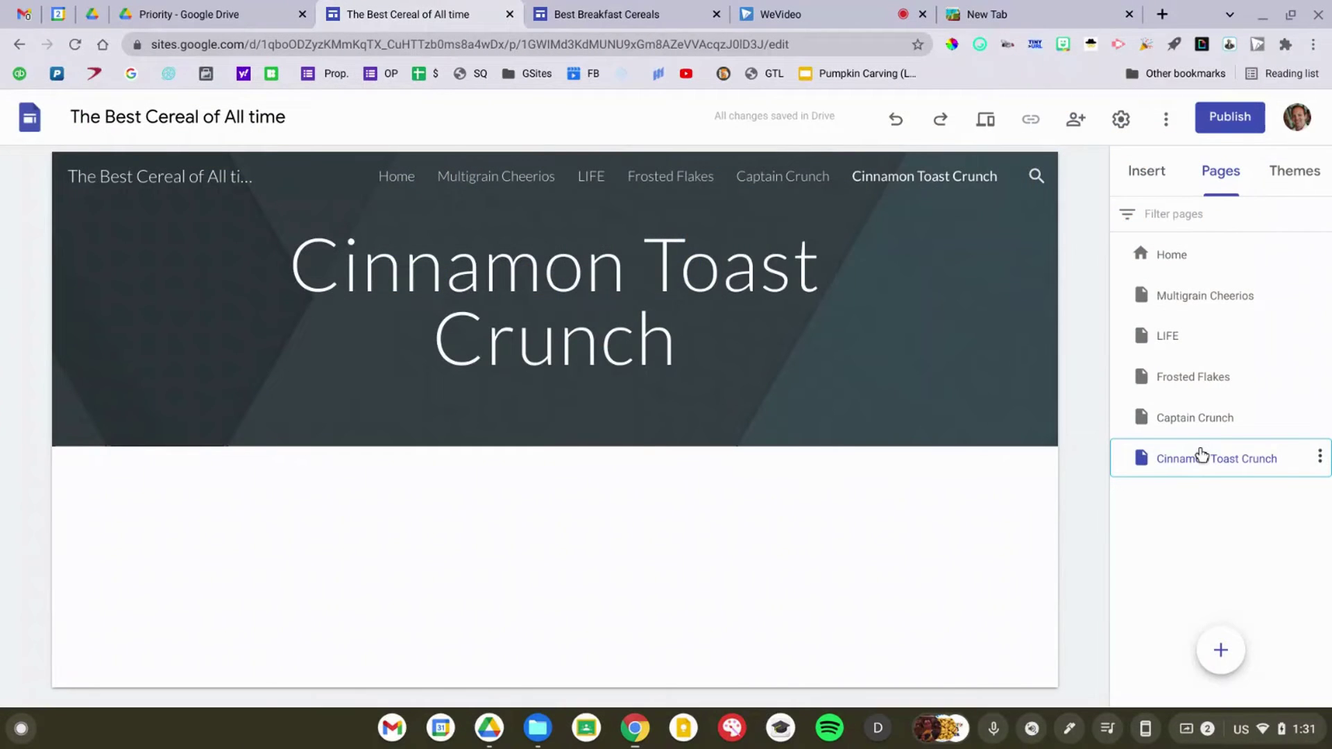
Step: Add the layout with one image beside text to the Cinnamon Toast Crunch page and enter the title "The best cereal of all time!"
{"action": "left_click", "coordinate": [1157, 177]}
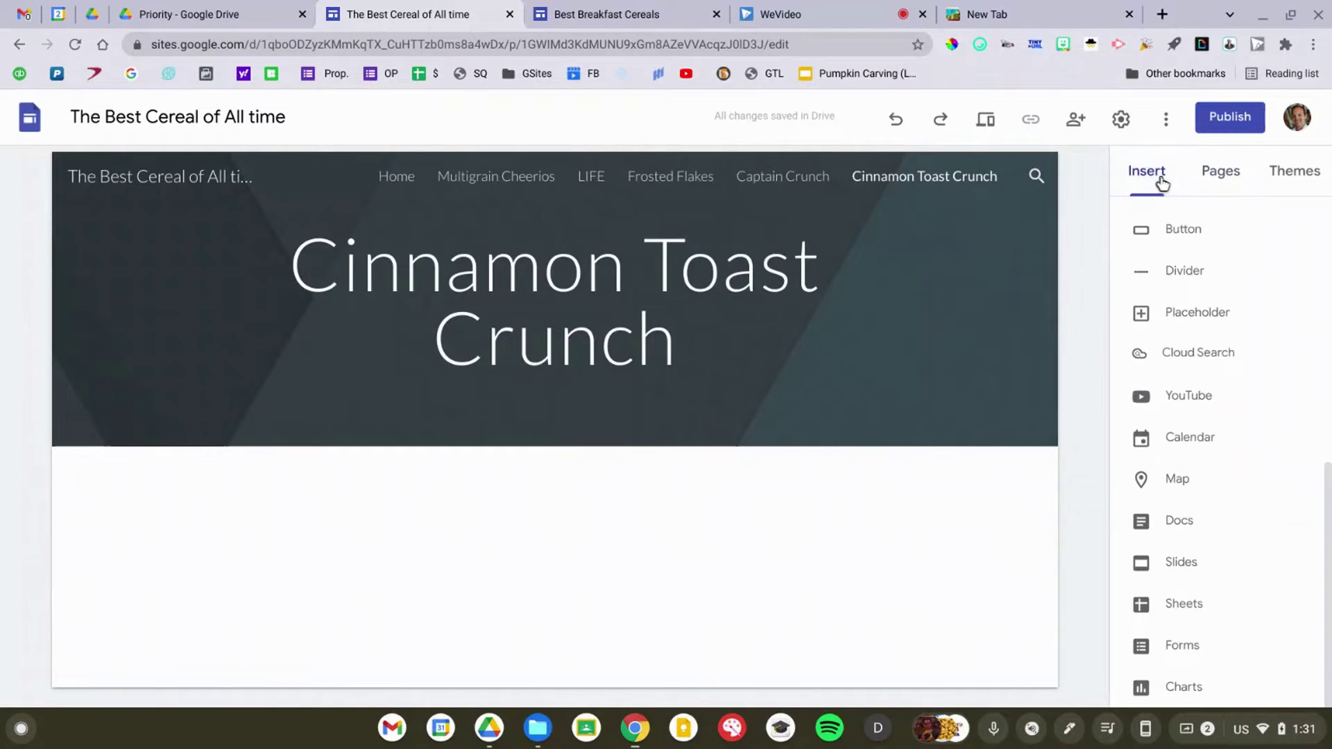
{"action": "scroll", "coordinate": [1213, 314], "scroll_direction": "up", "scroll_amount": 8}
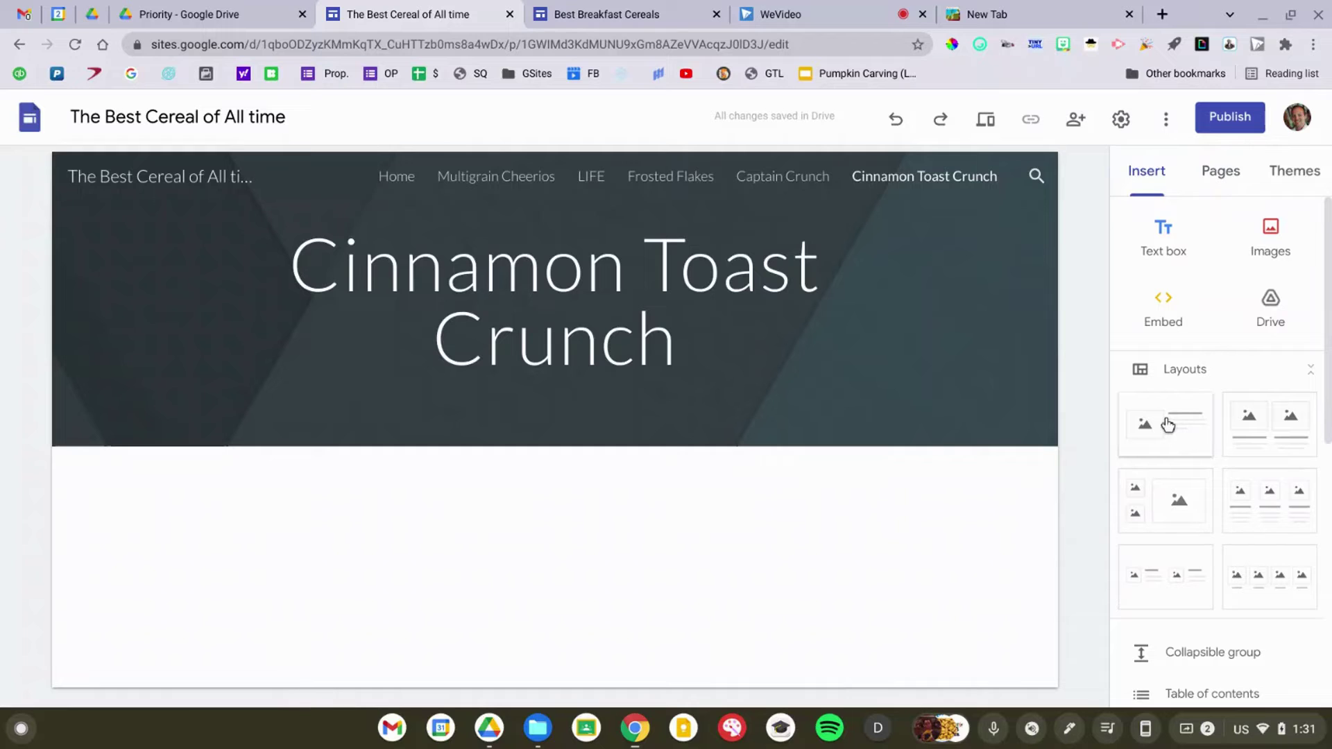
{"action": "left_click_drag", "start_coordinate": [1168, 424], "coordinate": [653, 550]}
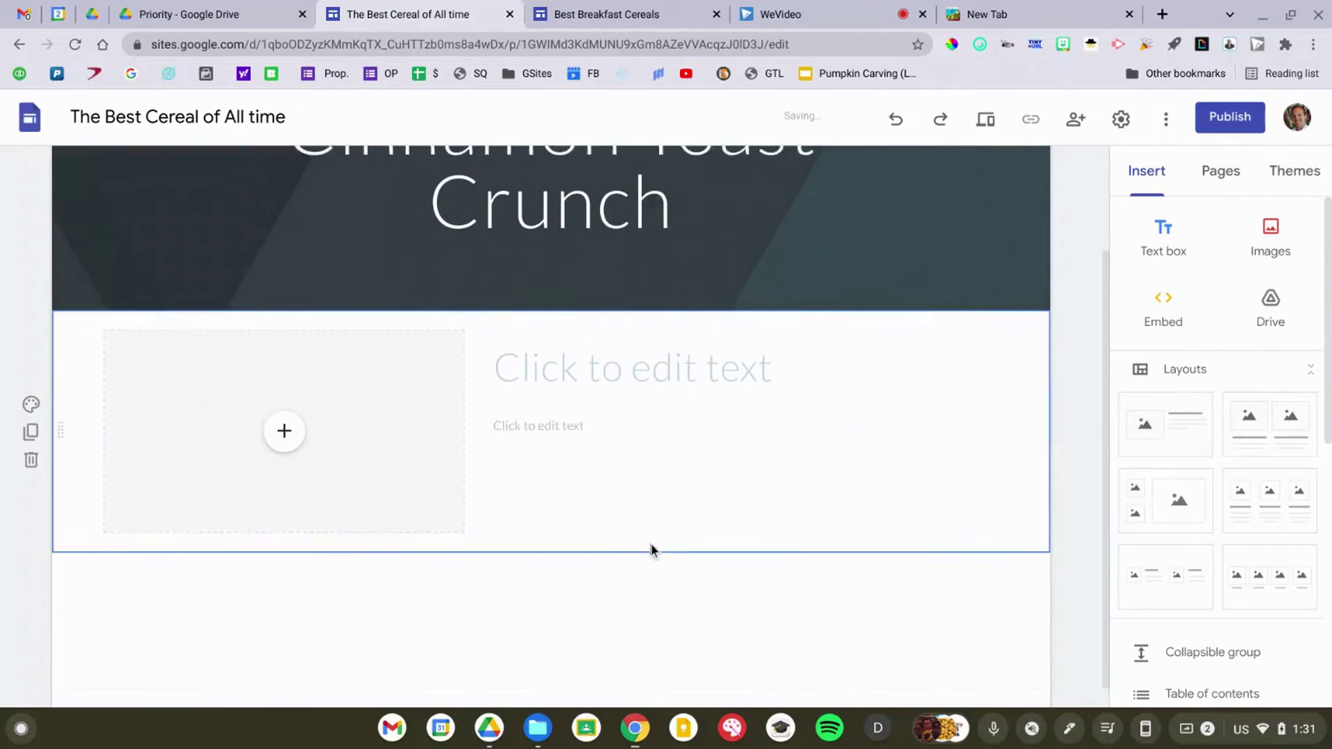
{"action": "left_click", "coordinate": [593, 347]}
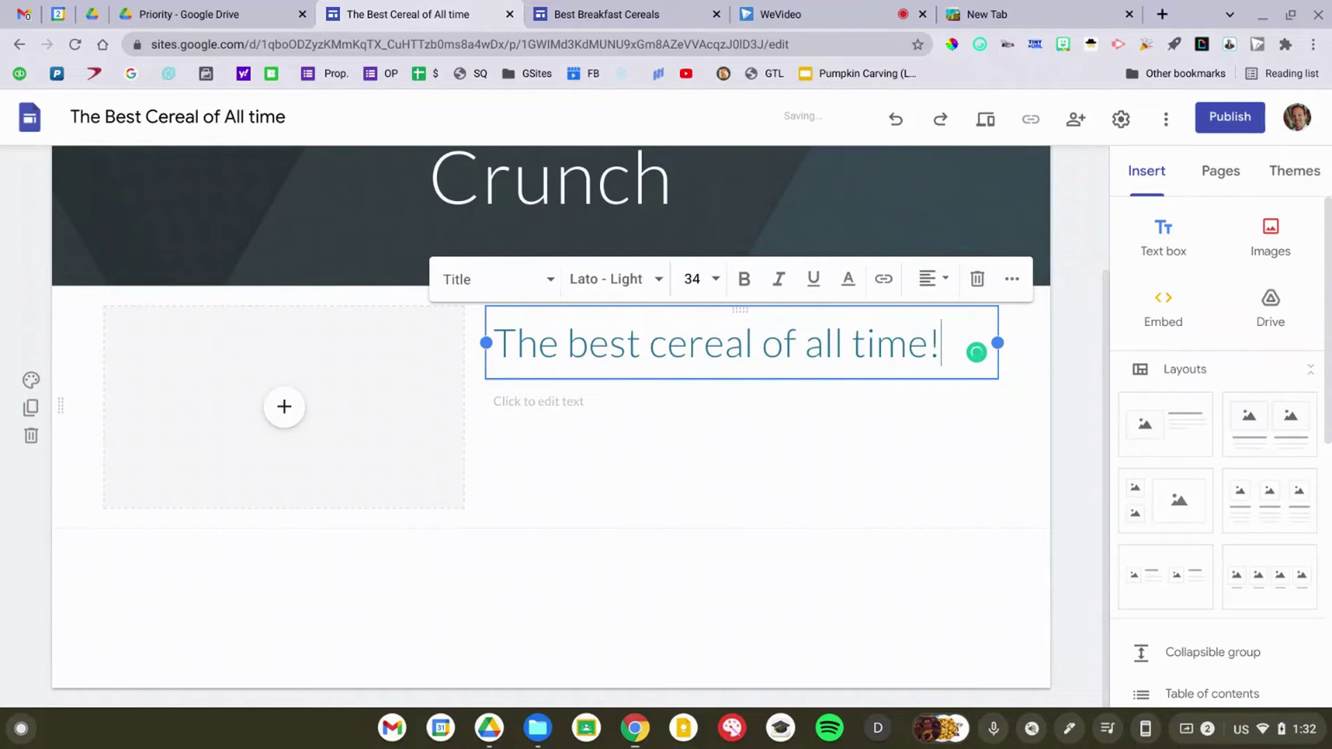
{"action": "left_click", "coordinate": [1089, 442]}
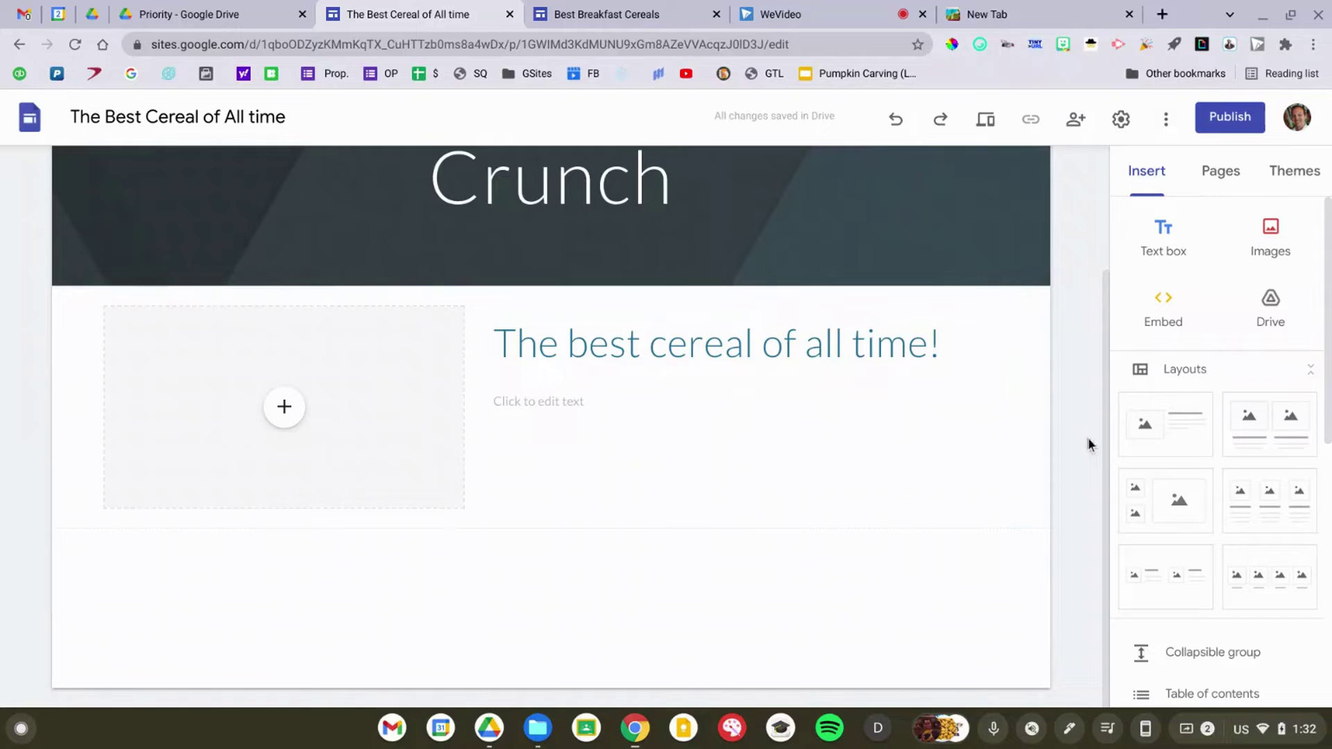
Step: Upload the "The Best King GIF" image from Downloads into the layout's image placeholder and extend it downward to show more of the picture
{"action": "left_click", "coordinate": [285, 408]}
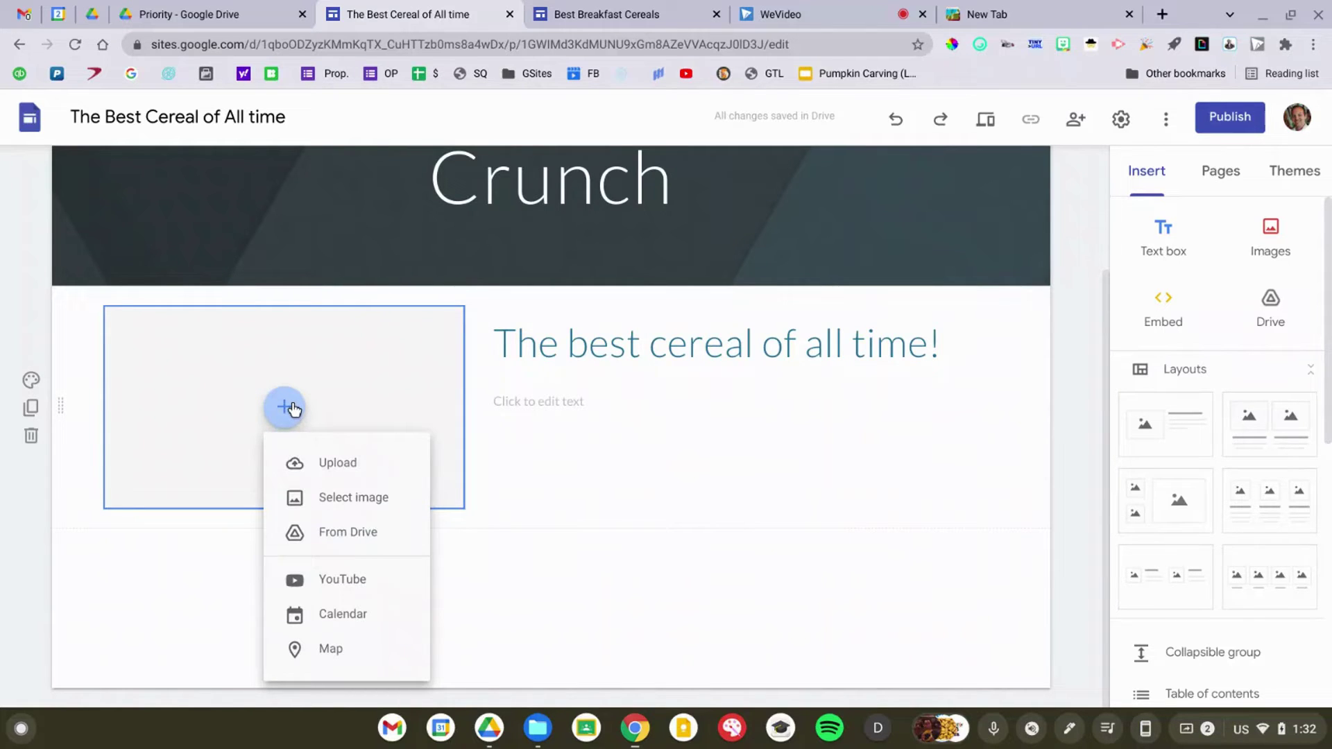
{"action": "left_click", "coordinate": [333, 474]}
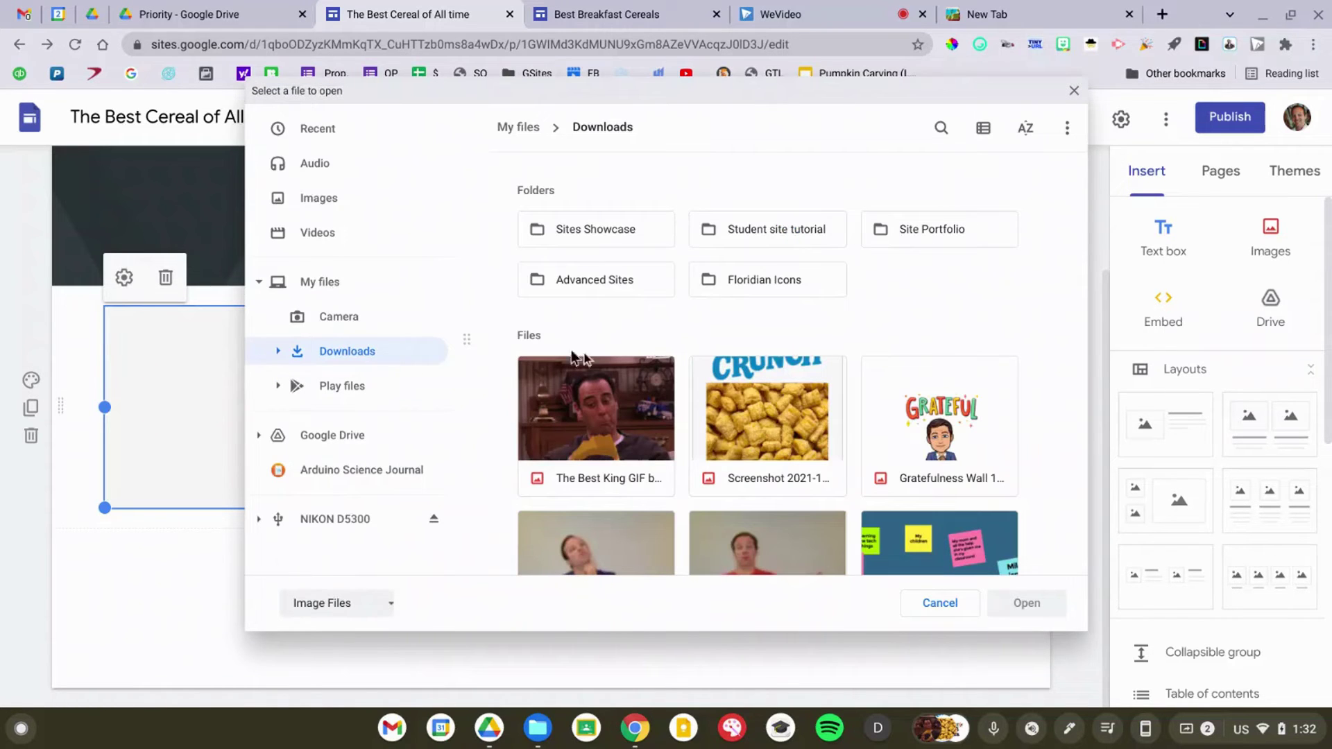
{"action": "double_click", "coordinate": [602, 382]}
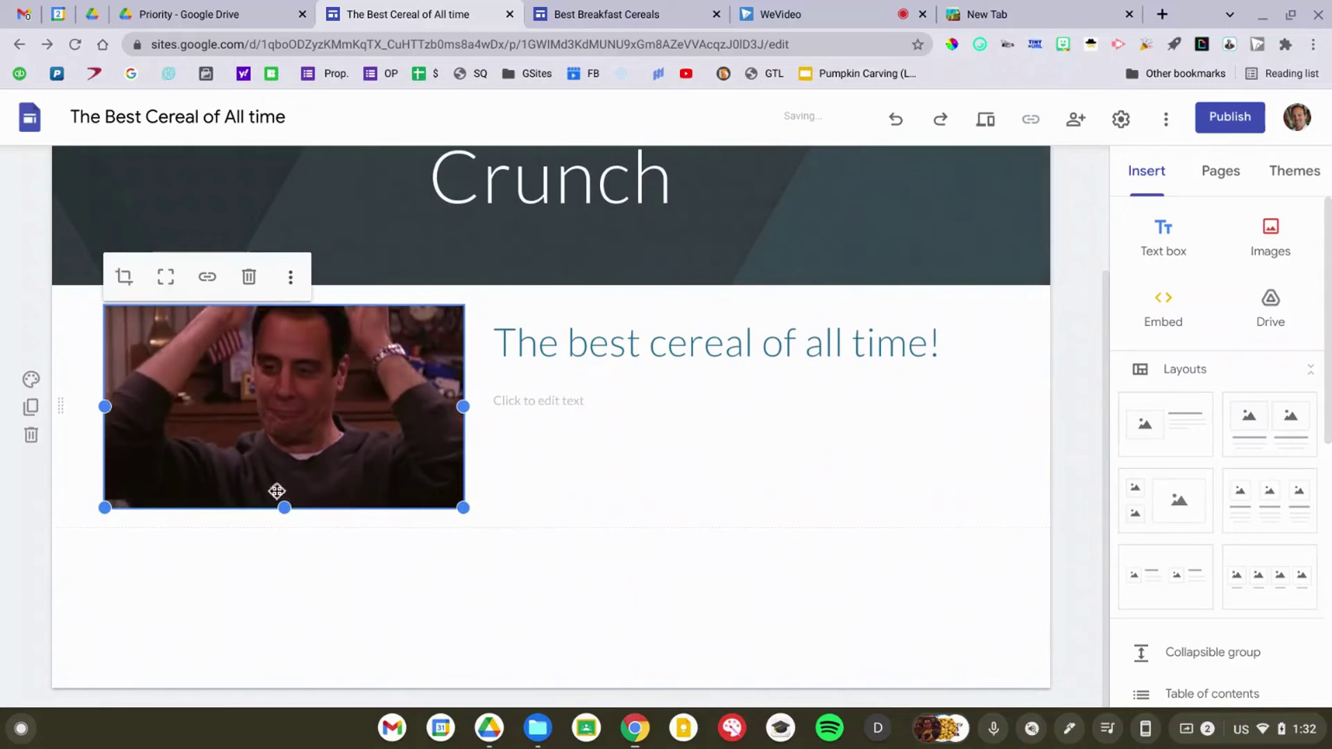
{"action": "left_click_drag", "start_coordinate": [285, 506], "coordinate": [290, 516]}
{"action": "left_click_drag", "start_coordinate": [288, 593], "coordinate": [283, 635]}
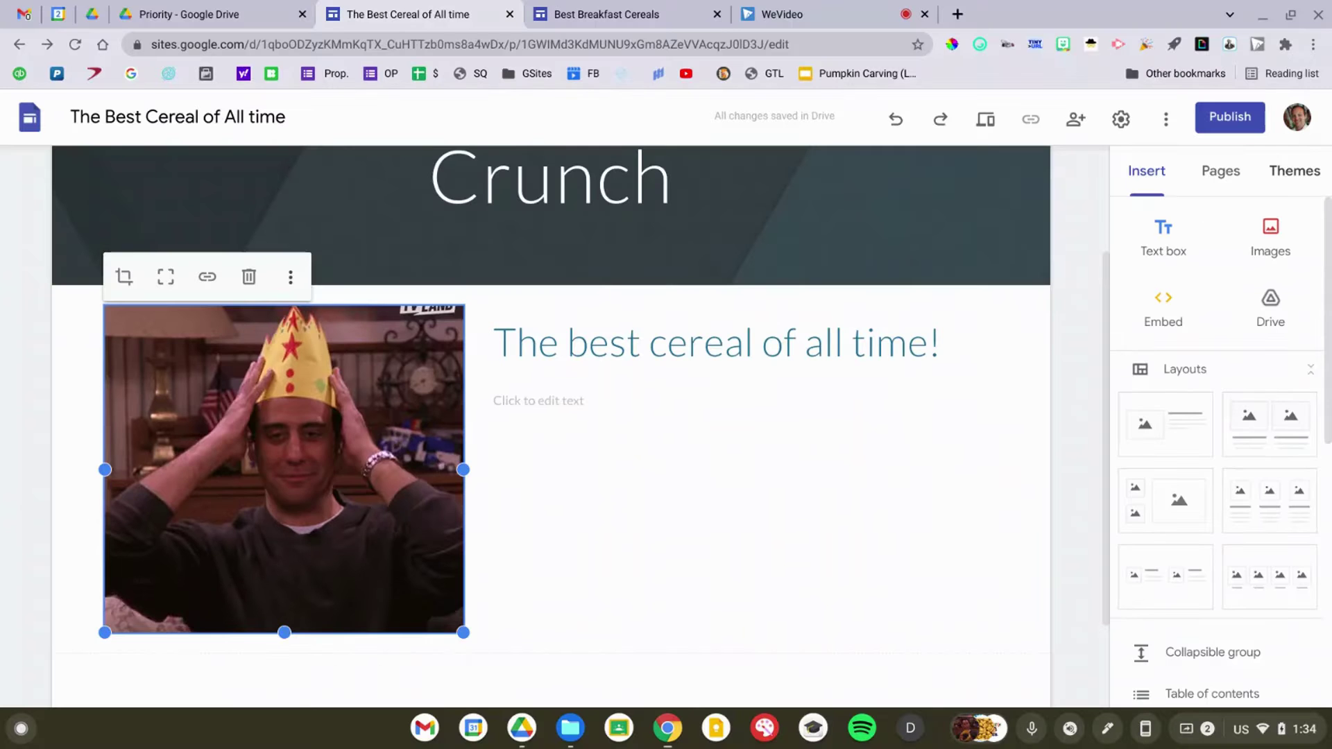
Step: Apply the Aristotle theme to the site with the green accent colour and the Classic font style
{"action": "left_click", "coordinate": [1282, 181]}
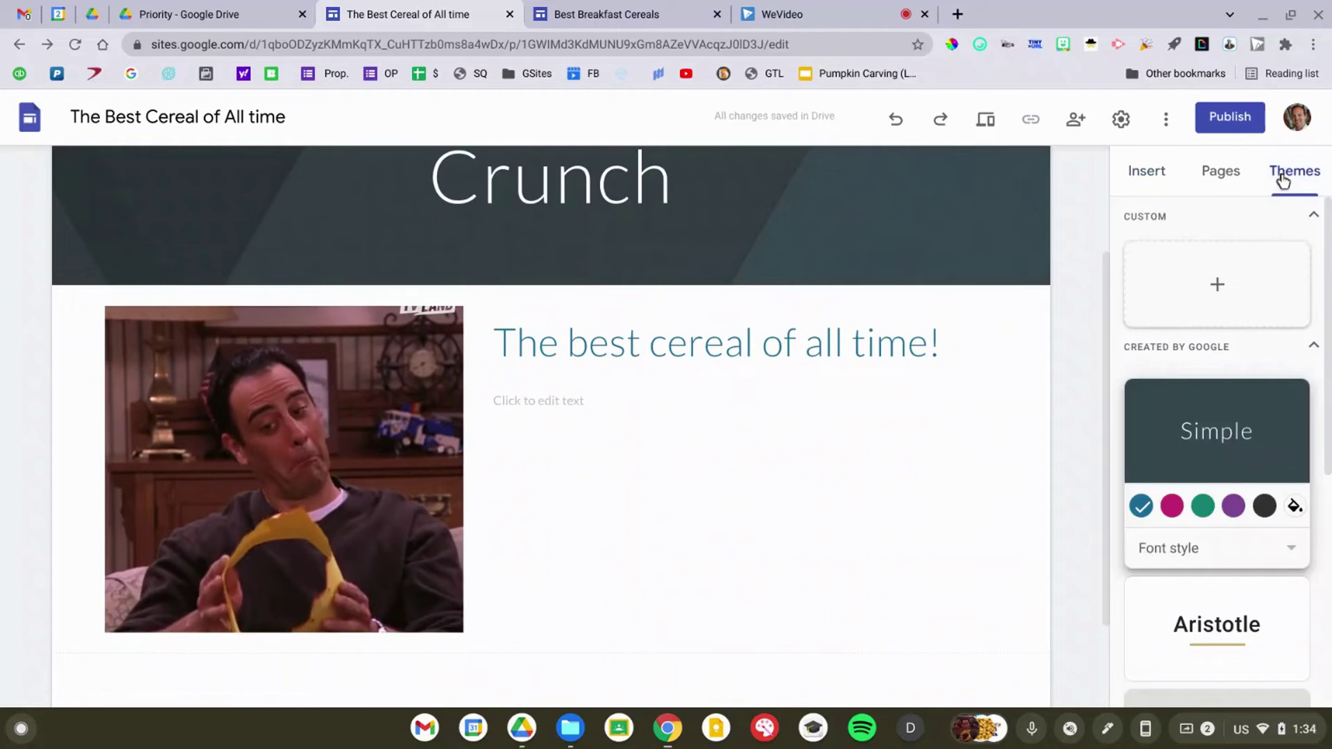
{"action": "scroll", "coordinate": [1201, 446], "scroll_direction": "down", "scroll_amount": 3}
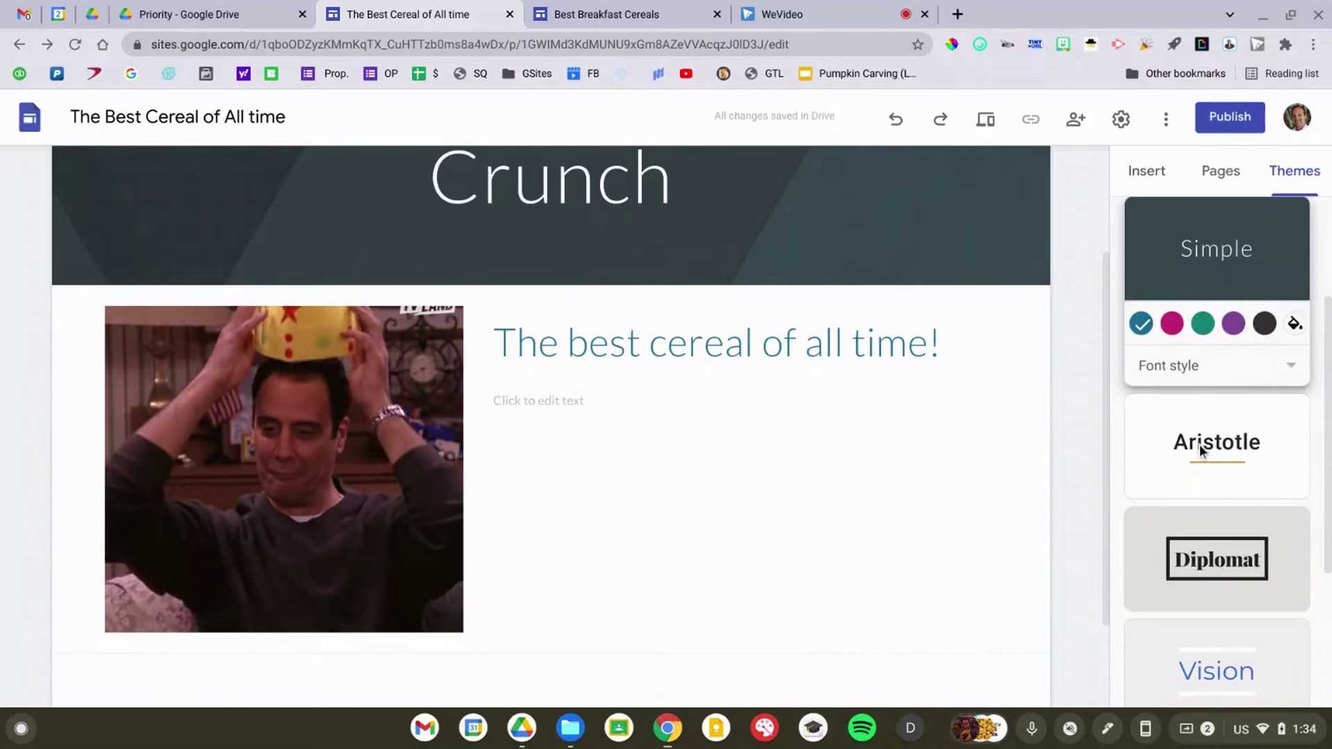
{"action": "left_click", "coordinate": [1200, 444]}
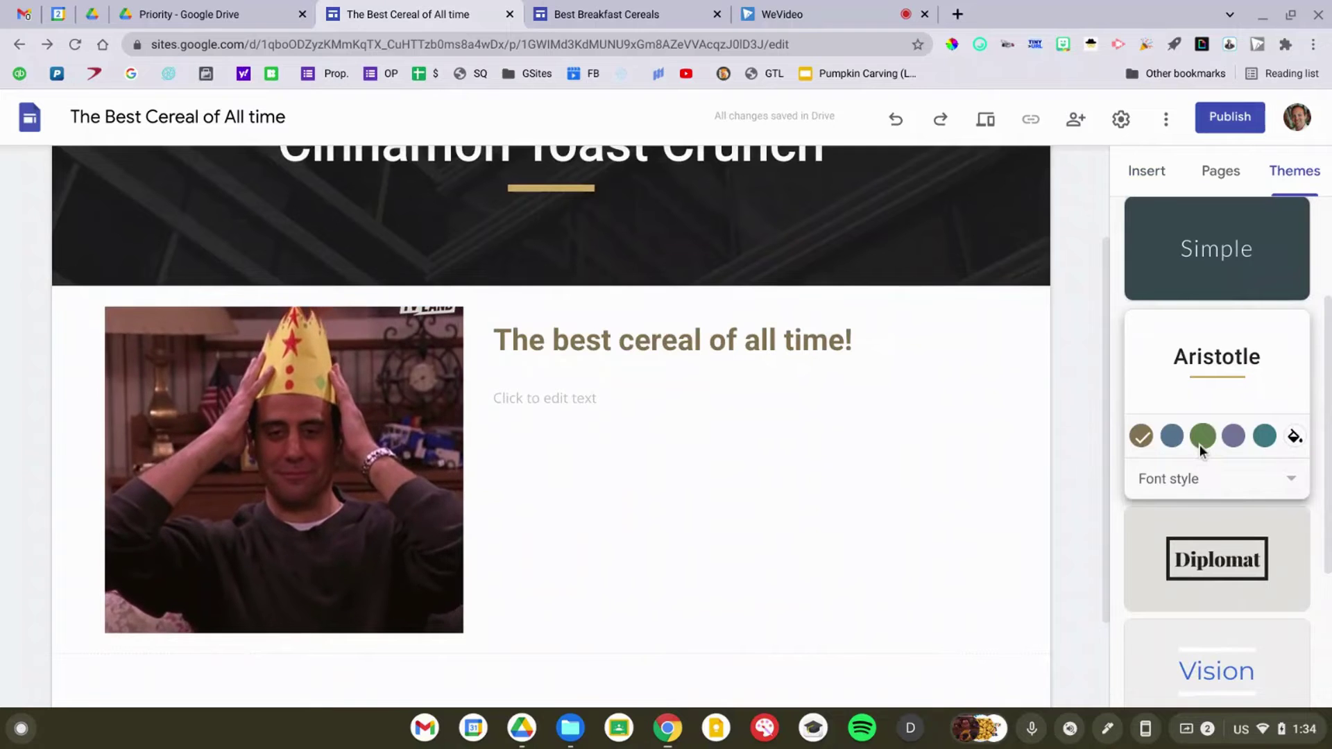
{"action": "scroll", "coordinate": [1201, 444], "scroll_direction": "down", "scroll_amount": 1}
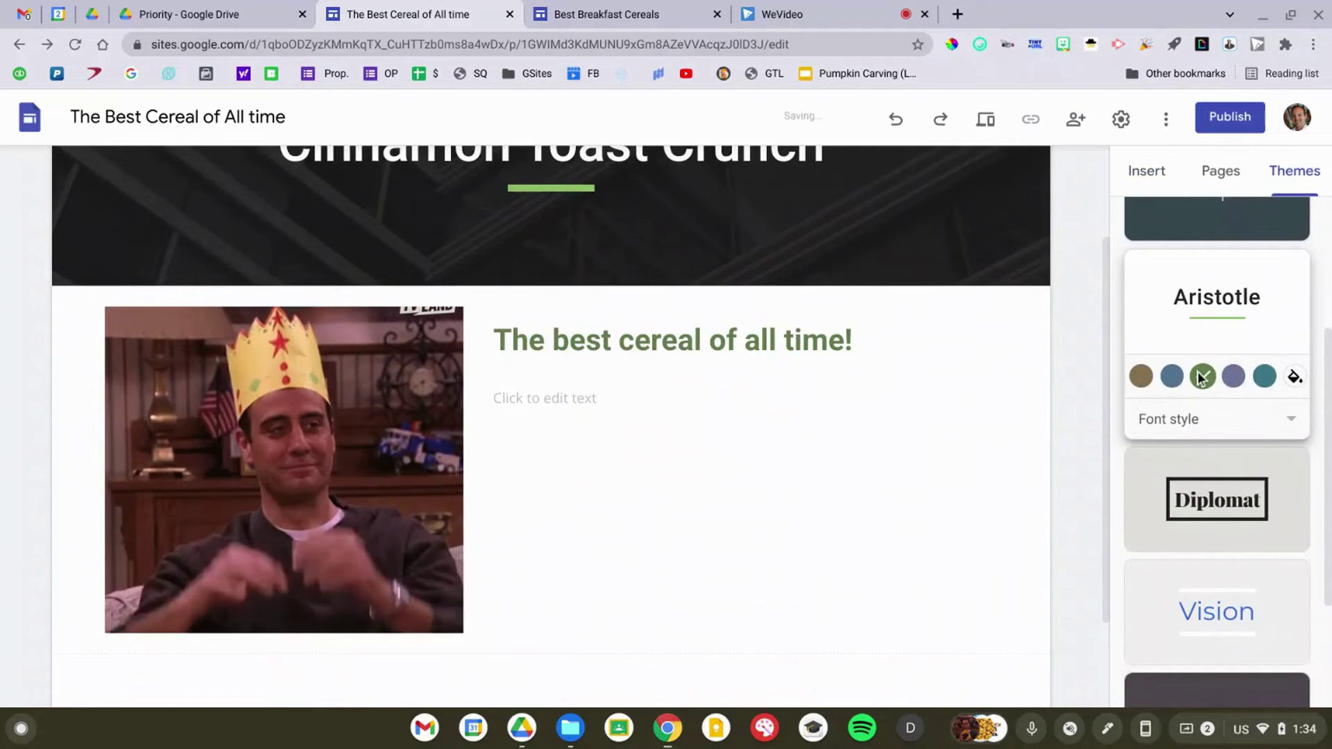
{"action": "left_click", "coordinate": [1192, 419]}
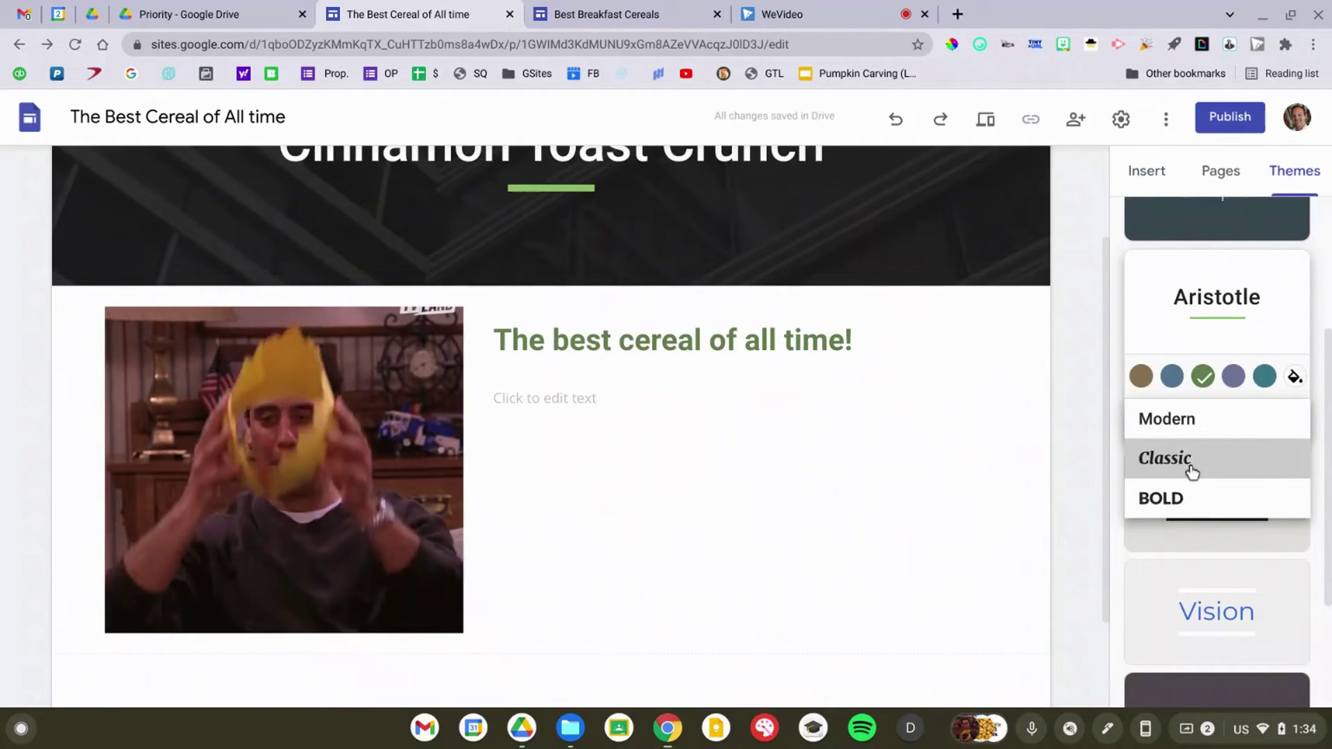
{"action": "left_click", "coordinate": [1191, 469]}
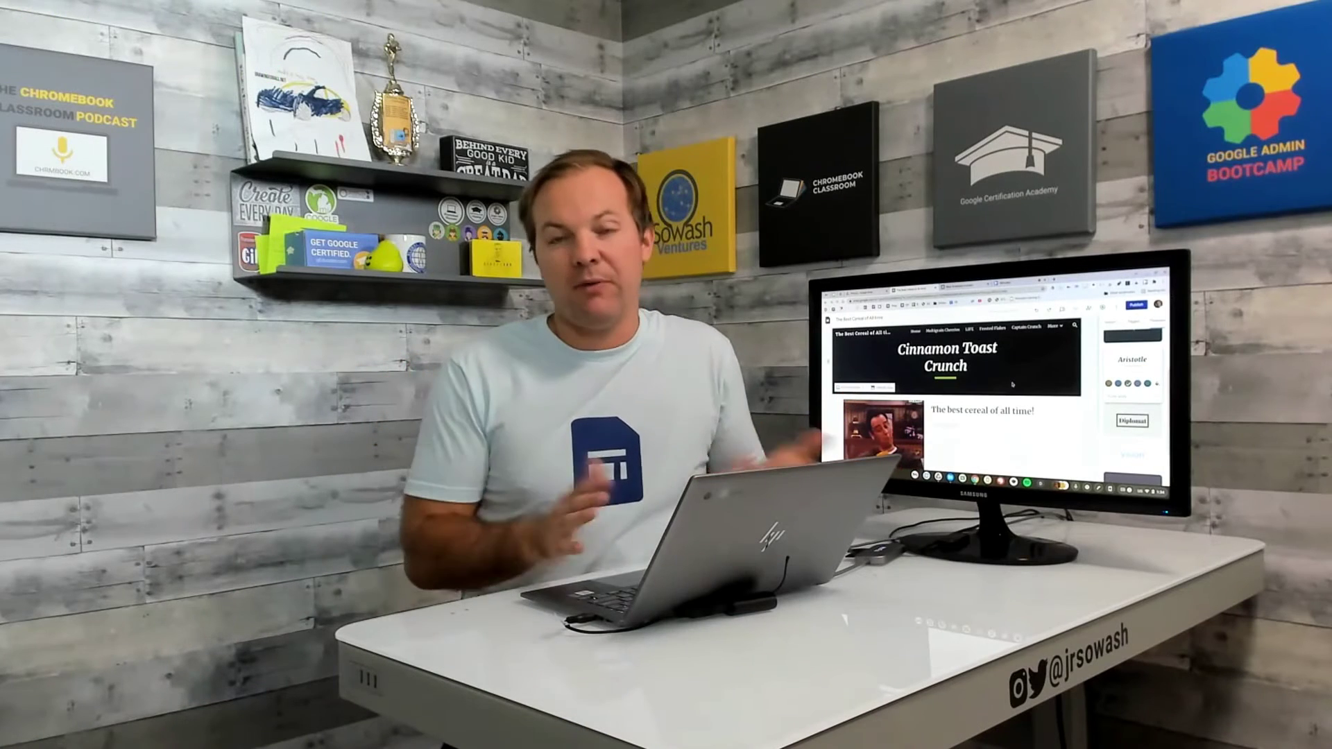
Step: Insert a button named "#5" on the Home page and link it to the Multigrain Cheerios page
{"action": "scroll", "coordinate": [1132, 389], "scroll_direction": "up", "scroll_amount": 3}
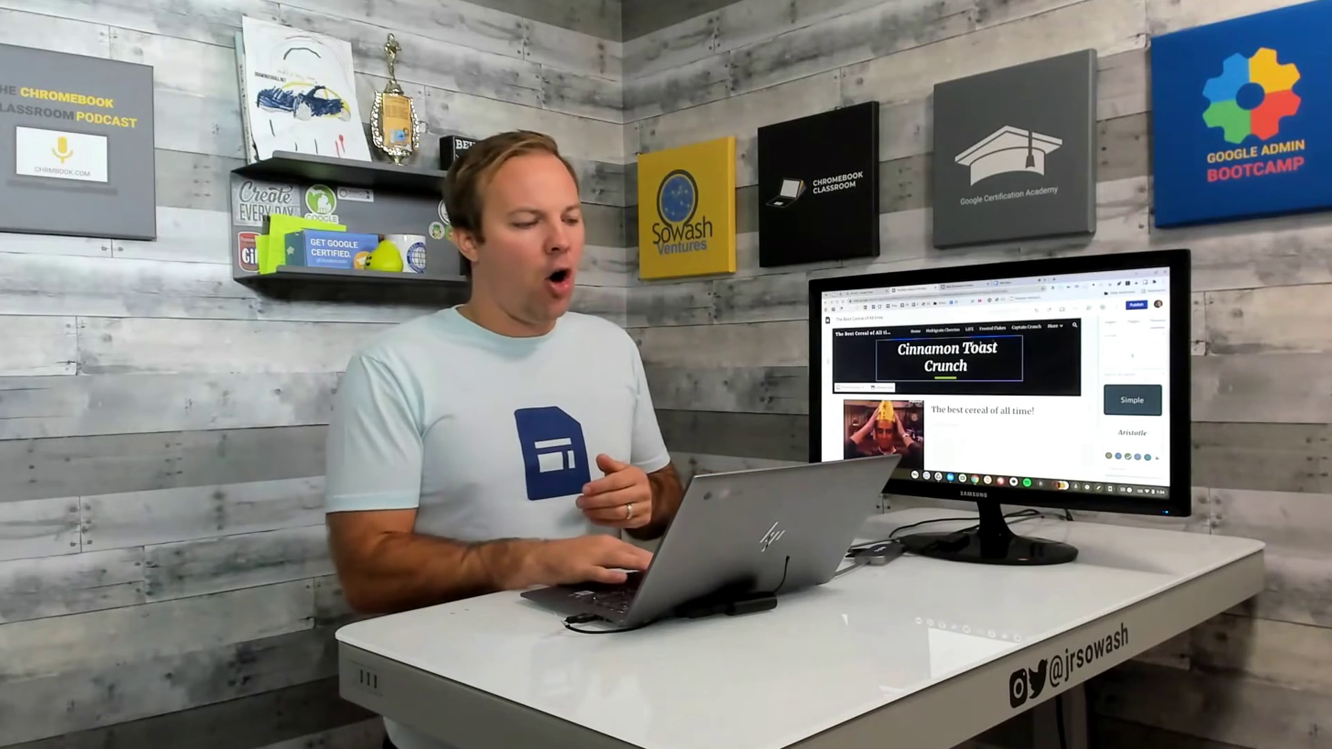
{"action": "left_click", "coordinate": [915, 332]}
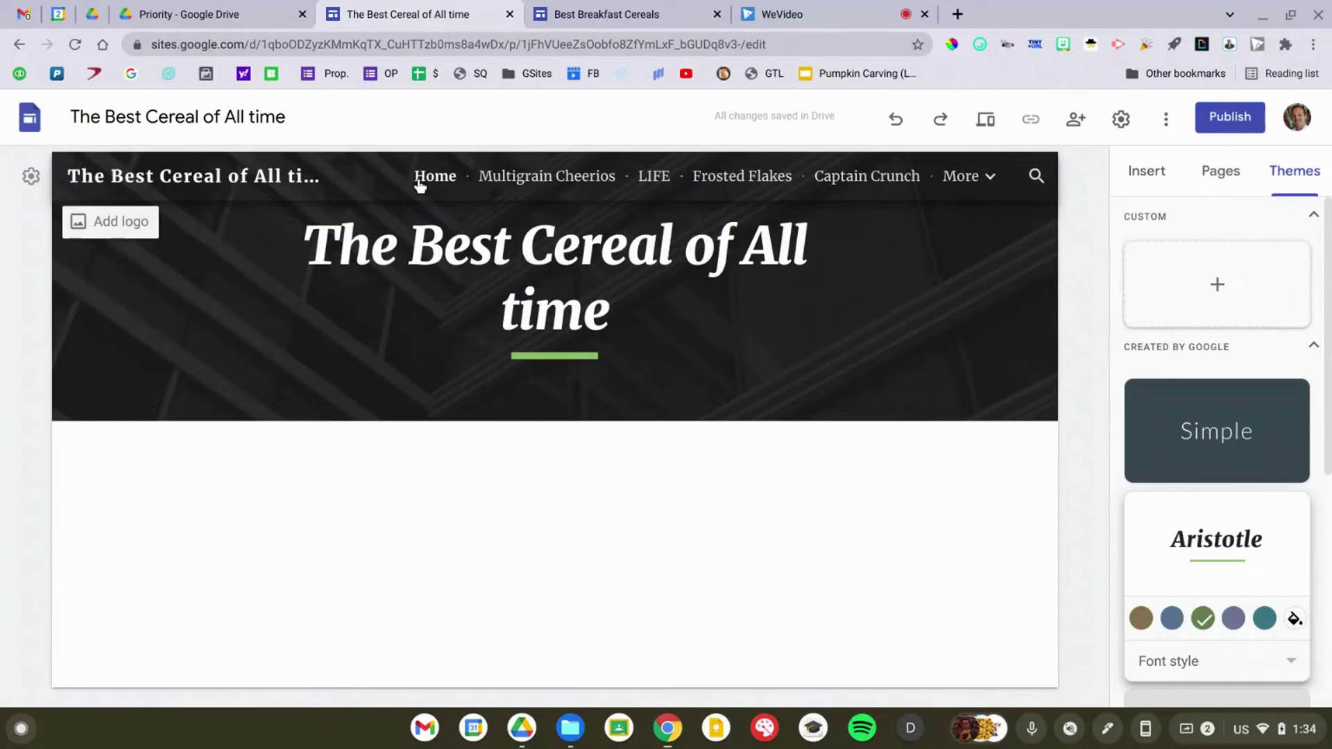
{"action": "left_click", "coordinate": [1146, 174]}
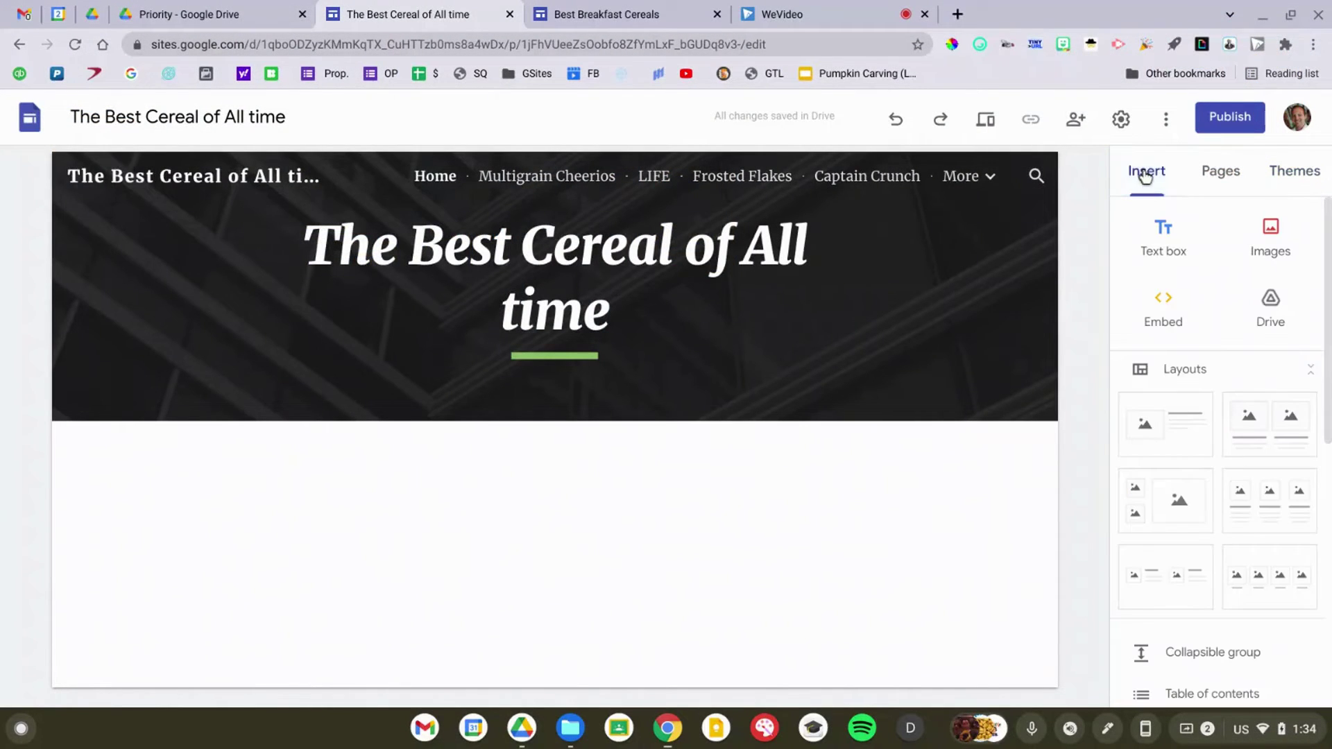
{"action": "scroll", "coordinate": [1206, 340], "scroll_direction": "down", "scroll_amount": 6}
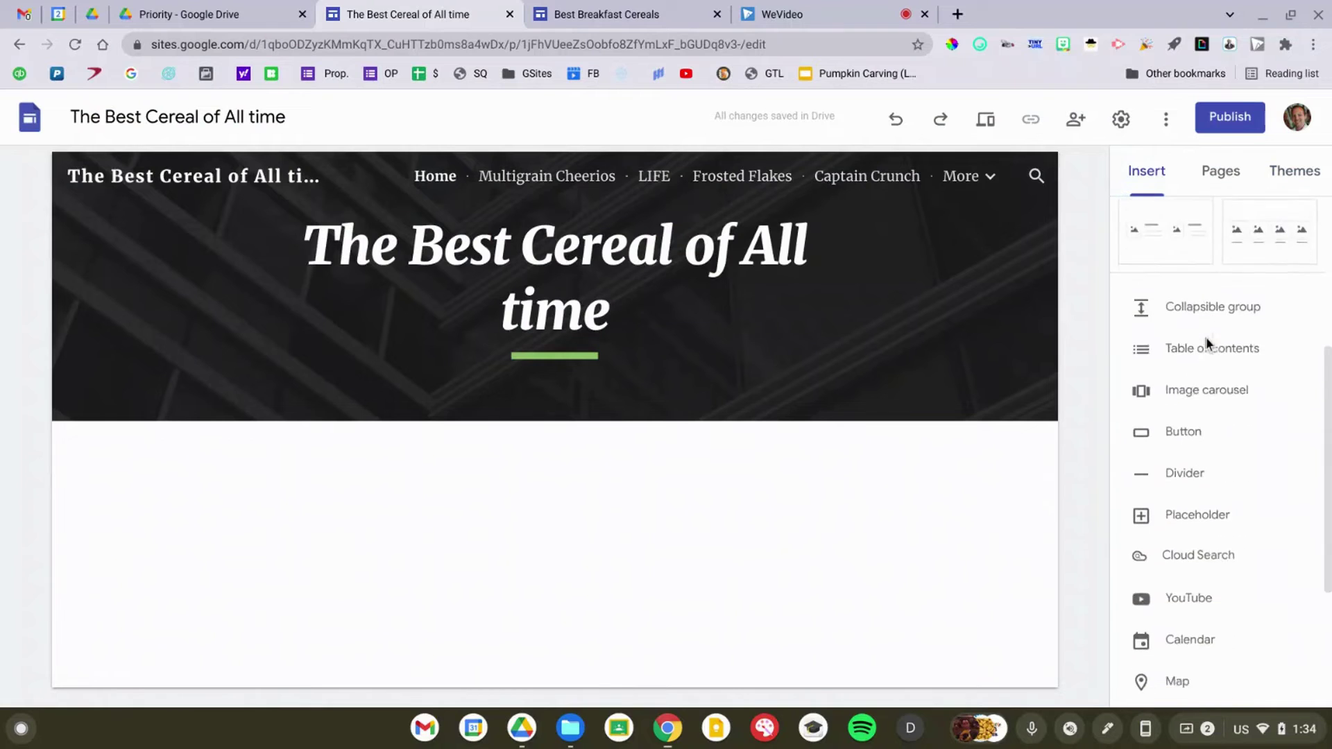
{"action": "scroll", "coordinate": [1206, 343], "scroll_direction": "up", "scroll_amount": 1}
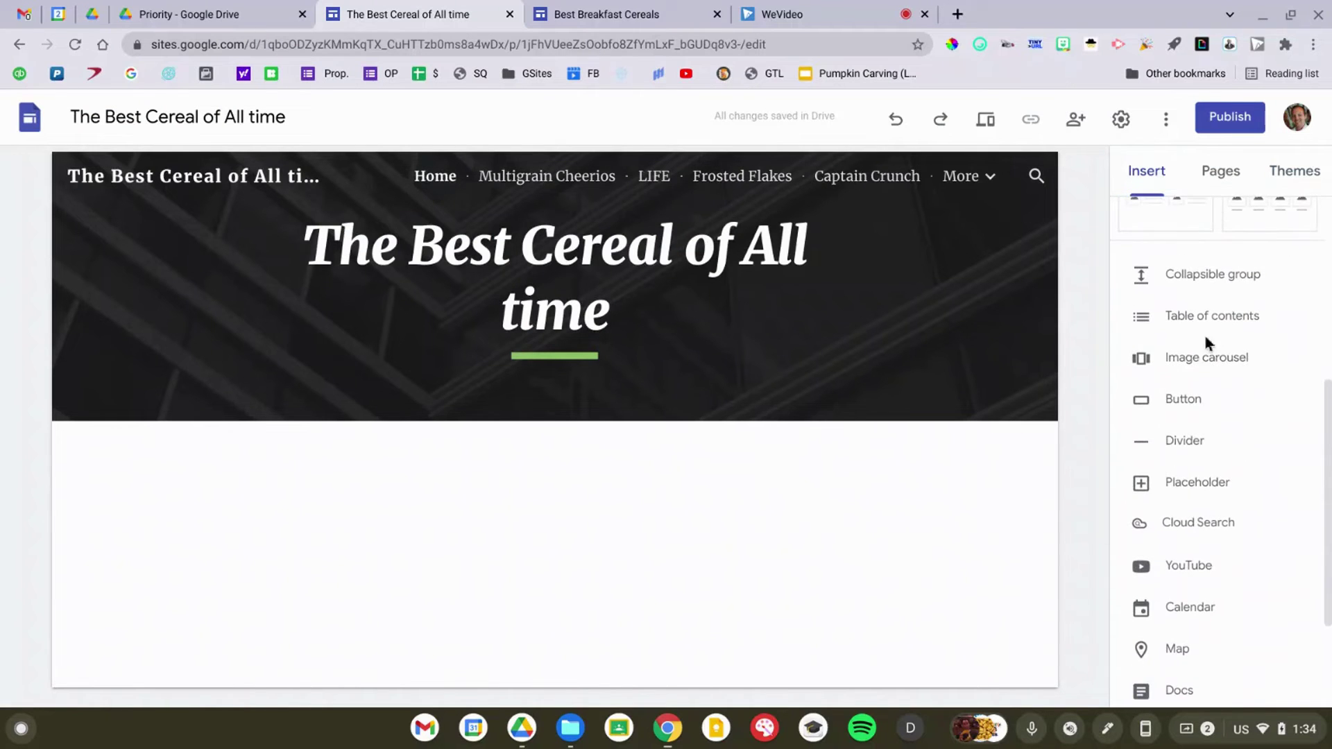
{"action": "left_click", "coordinate": [1189, 400]}
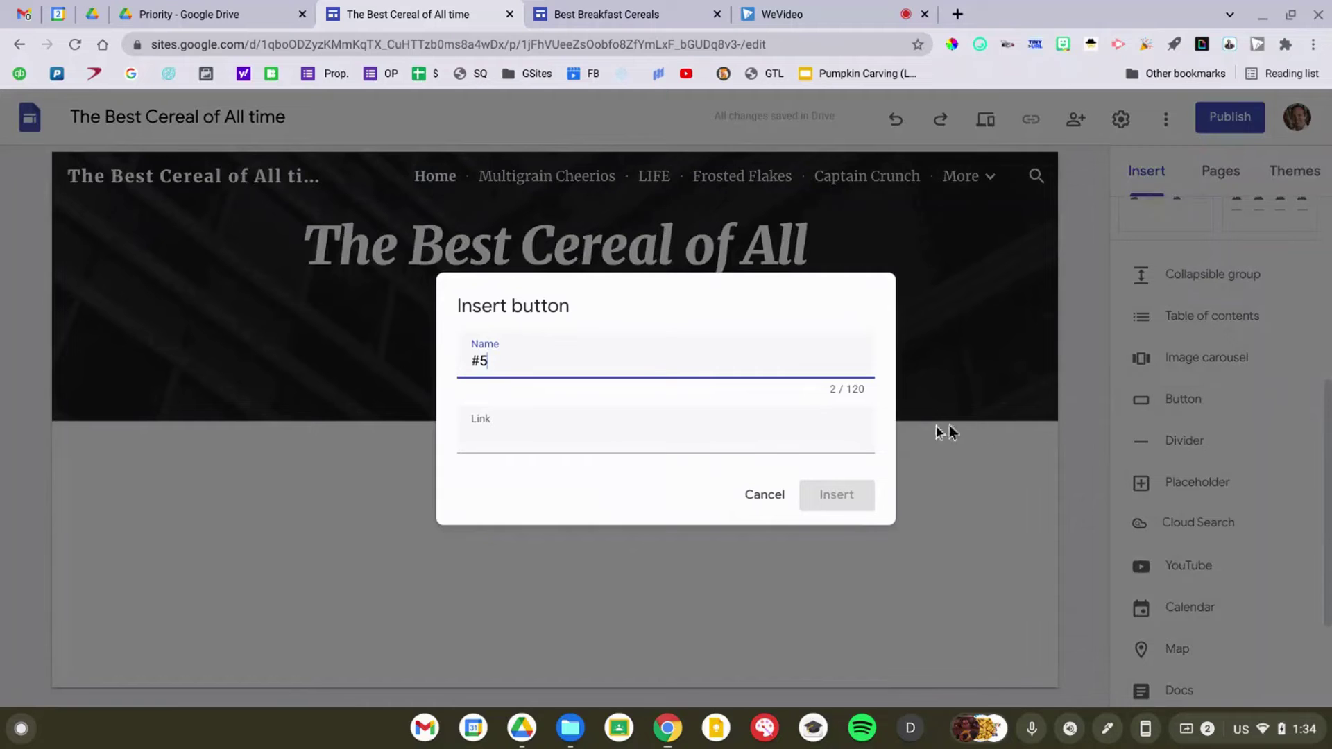
{"action": "left_click", "coordinate": [650, 430]}
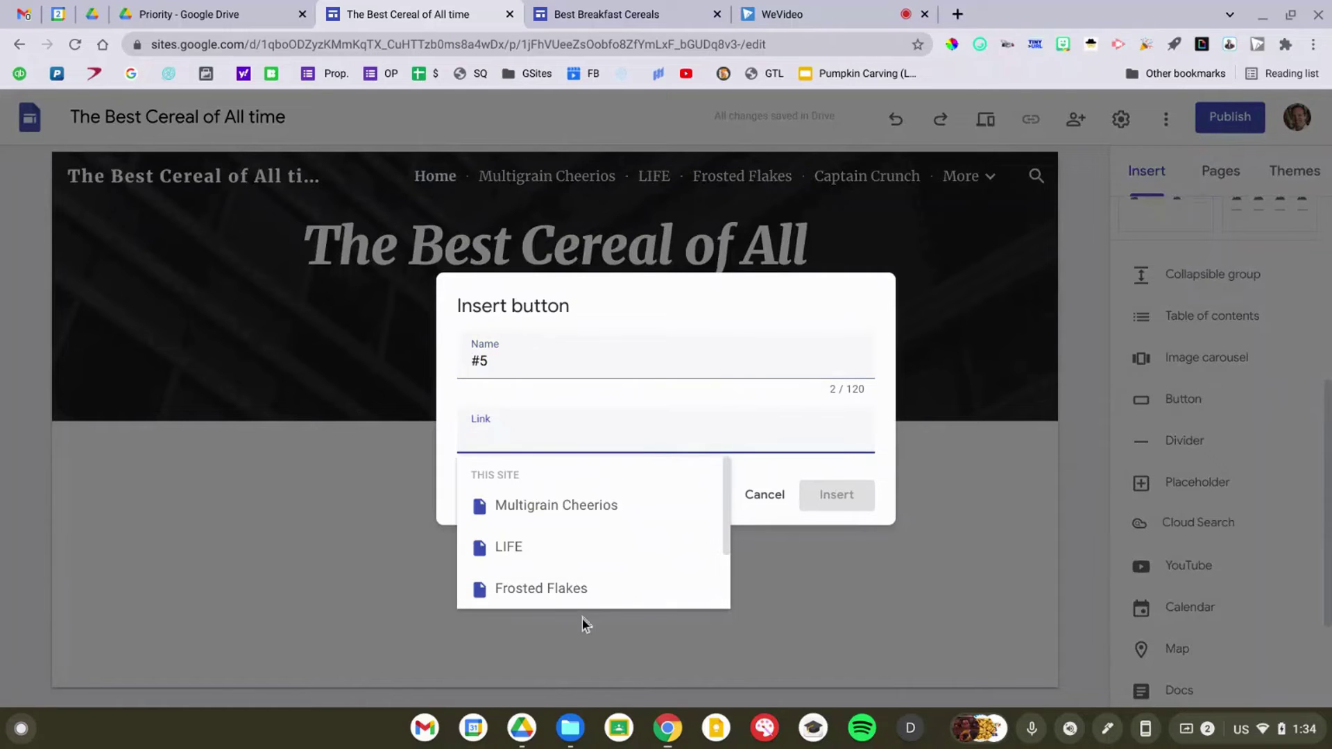
{"action": "left_click", "coordinate": [580, 508]}
{"action": "left_click", "coordinate": [831, 480]}
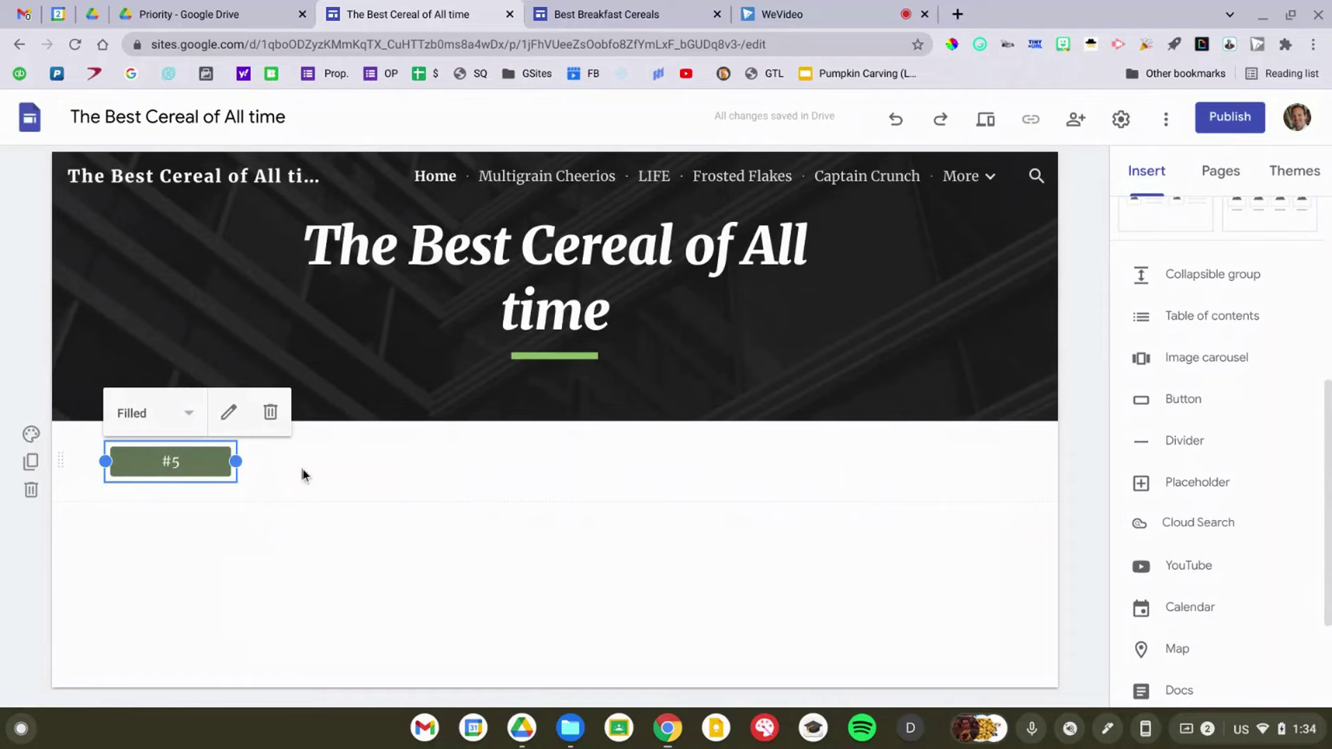
Step: Duplicate the #5 button as "#4" linked to the LIFE page, and place the copy beside the original
{"action": "key", "text": "ctrl+c"}
{"action": "key", "text": "ctrl+v"}
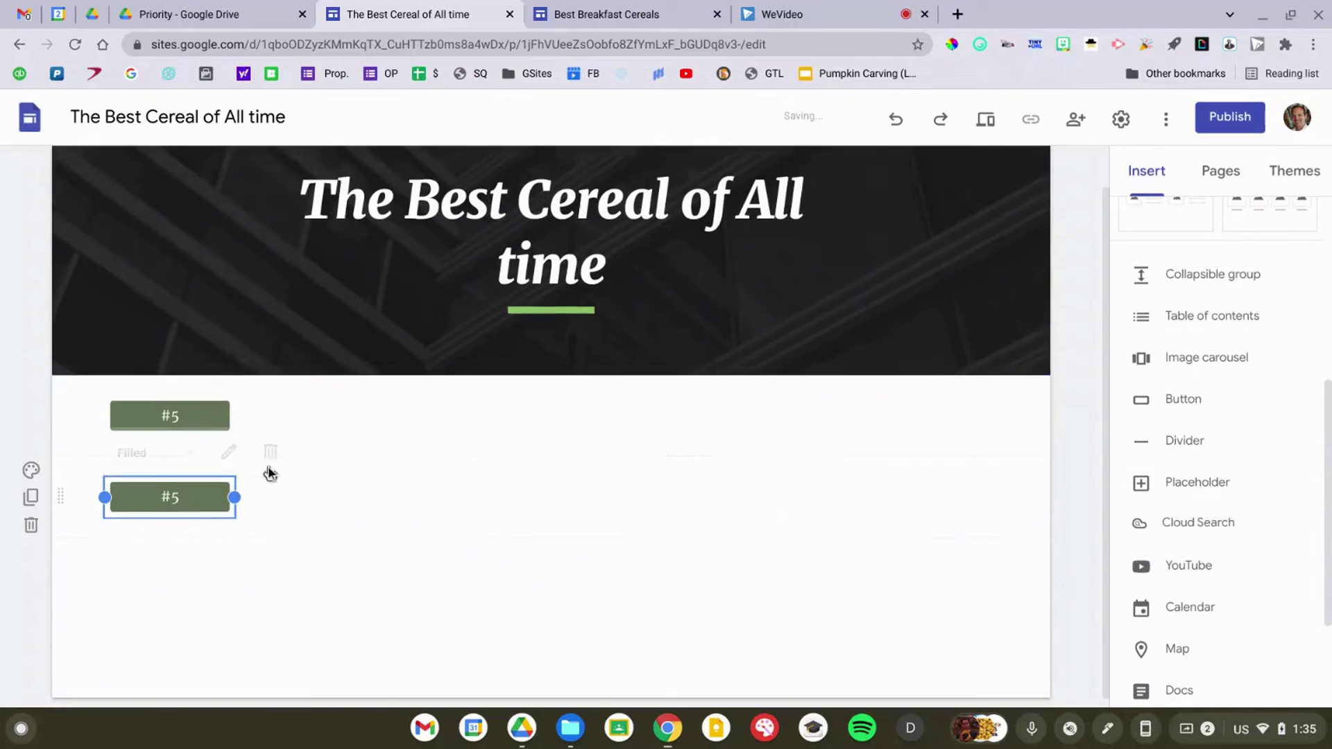
{"action": "double_click", "coordinate": [182, 485]}
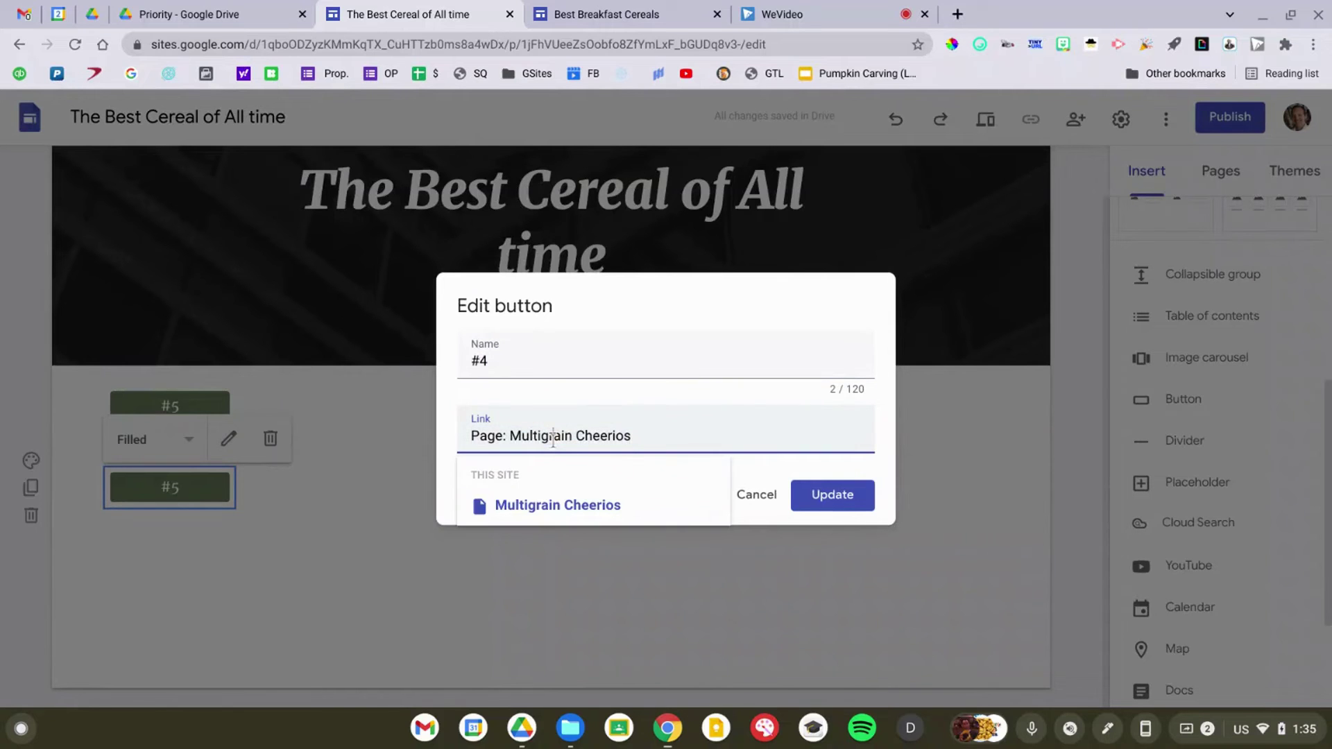
{"action": "key", "text": "BackSpace"}
{"action": "left_click", "coordinate": [535, 549]}
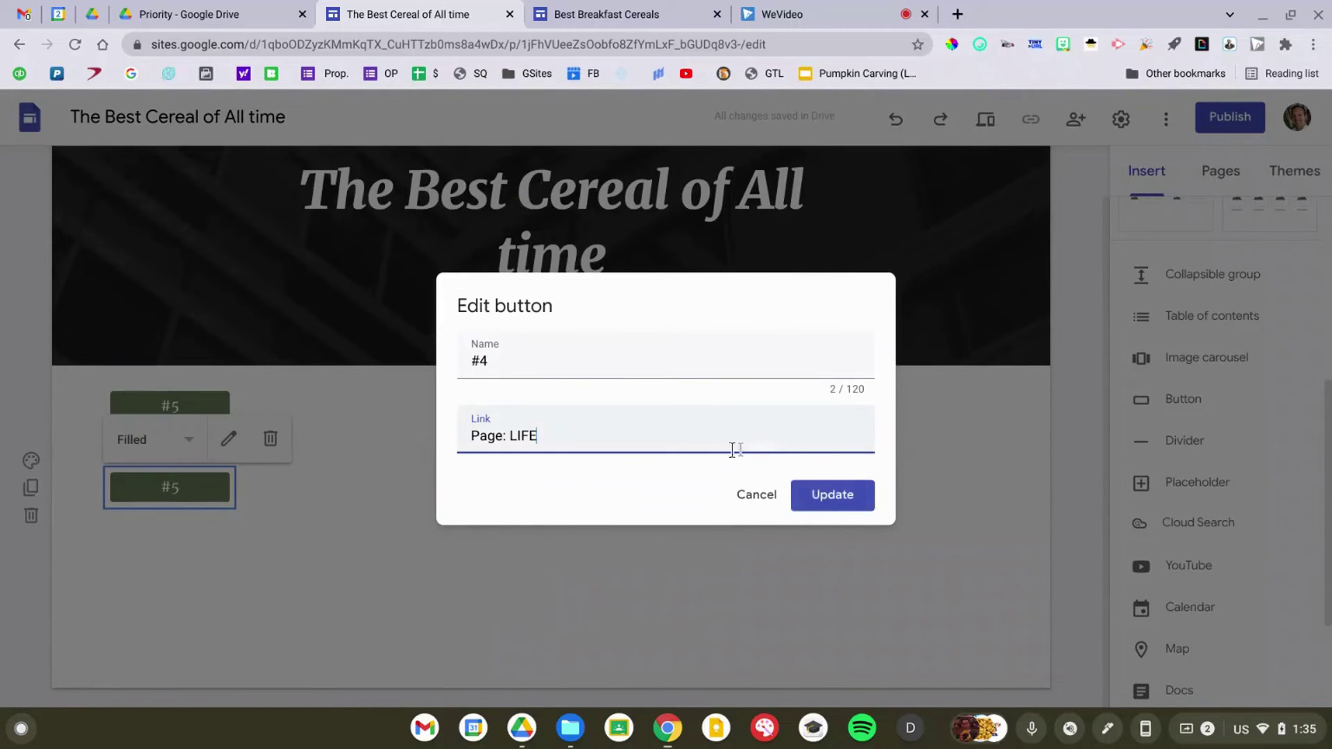
{"action": "left_click", "coordinate": [802, 507]}
{"action": "left_click_drag", "start_coordinate": [221, 461], "coordinate": [280, 425]}
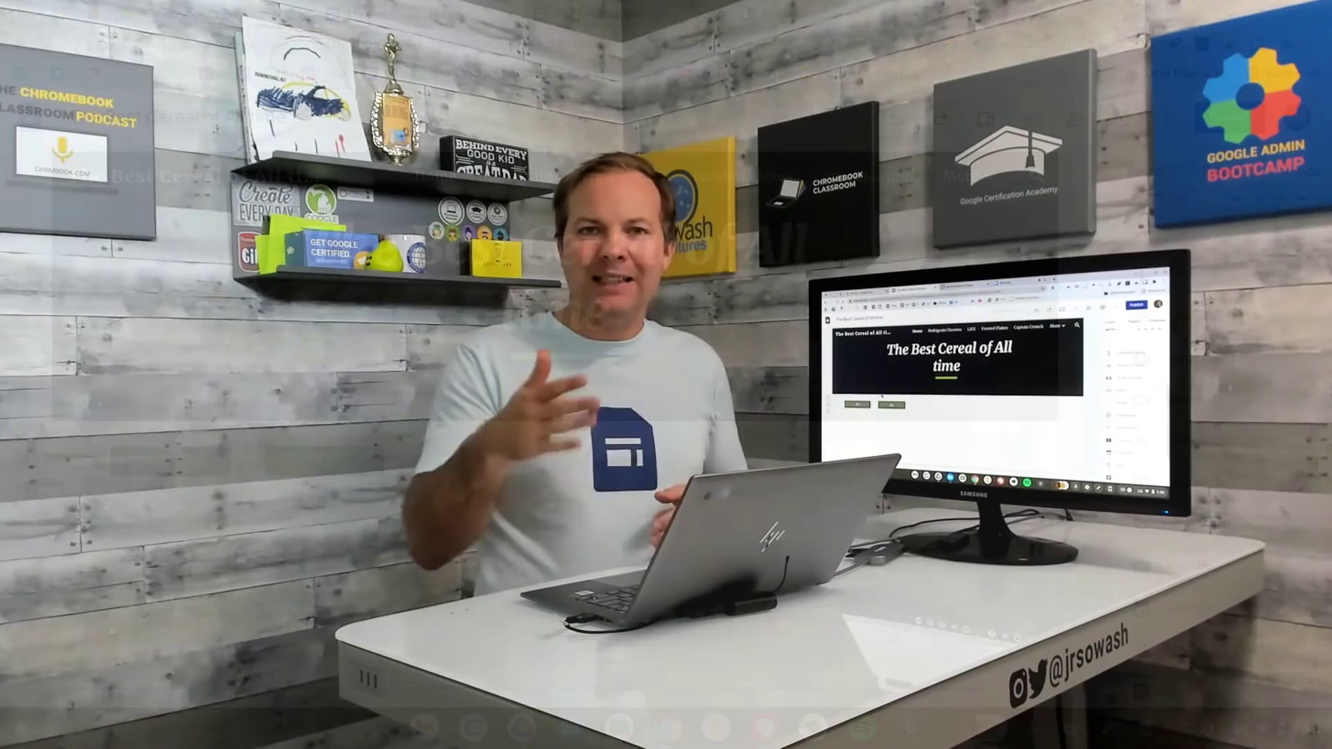
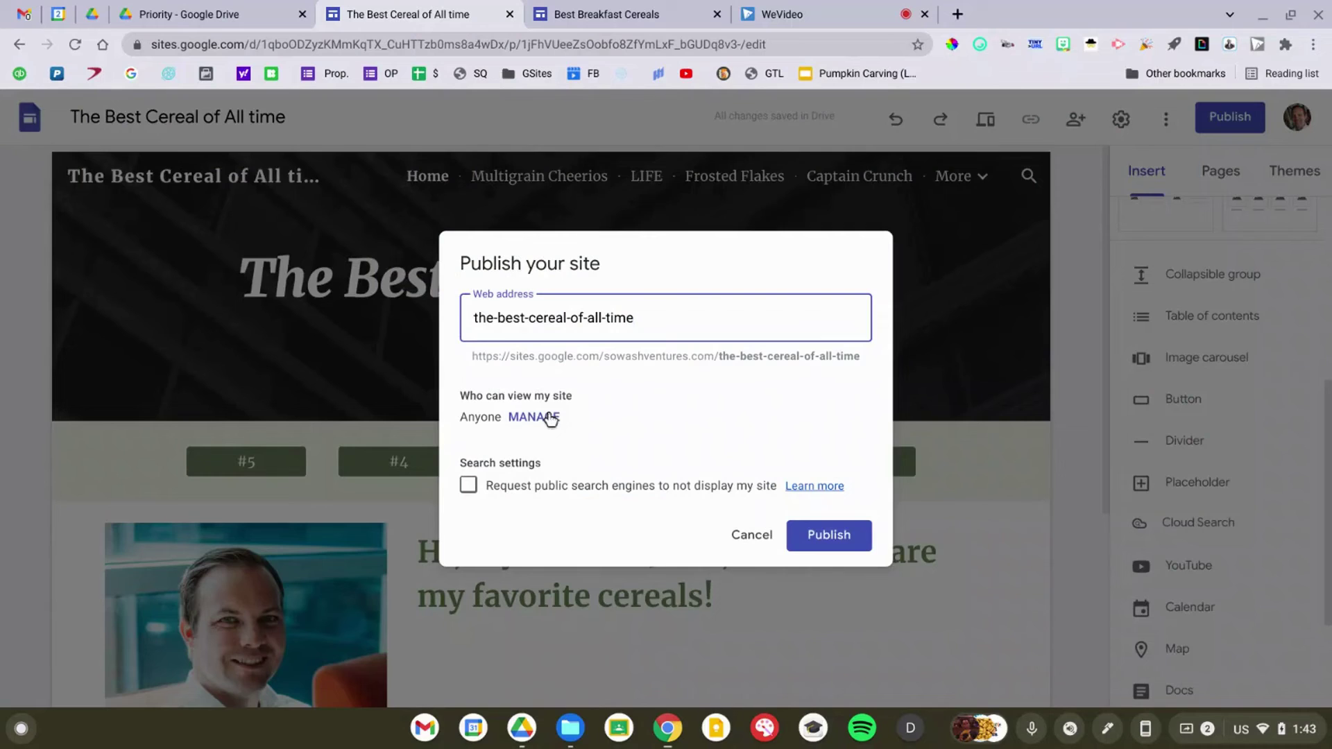
Step: Review the published site's link access, keep it Public, and publish the site at the address the-best-cereal-of-all-time
{"action": "left_click", "coordinate": [533, 417]}
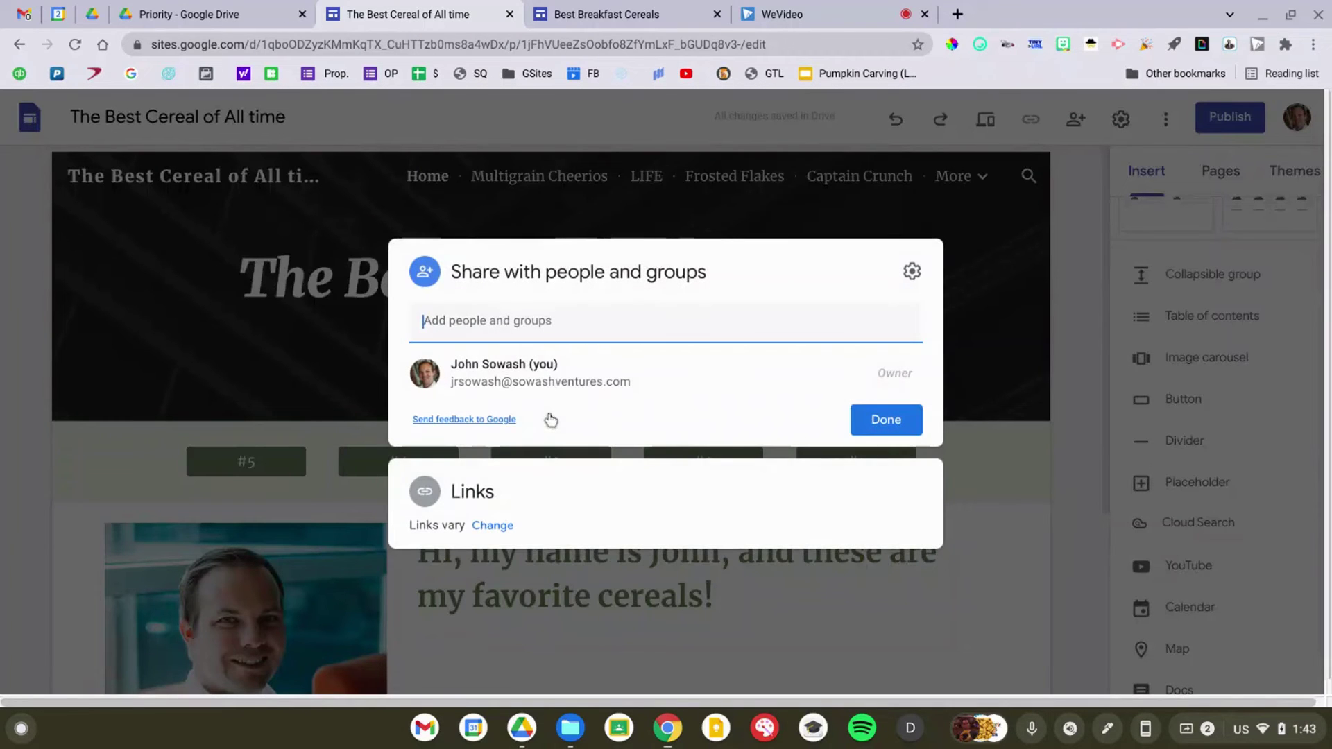
{"action": "left_click", "coordinate": [469, 494]}
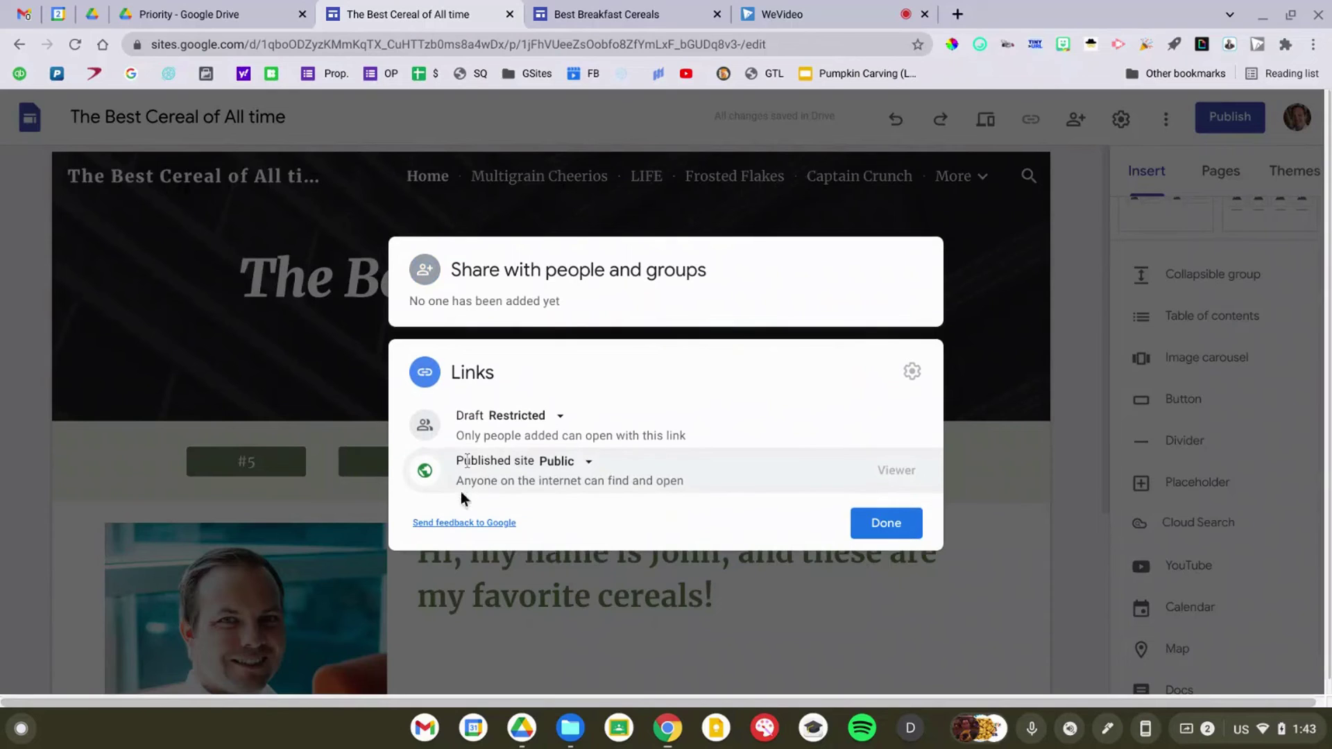
{"action": "left_click", "coordinate": [551, 477]}
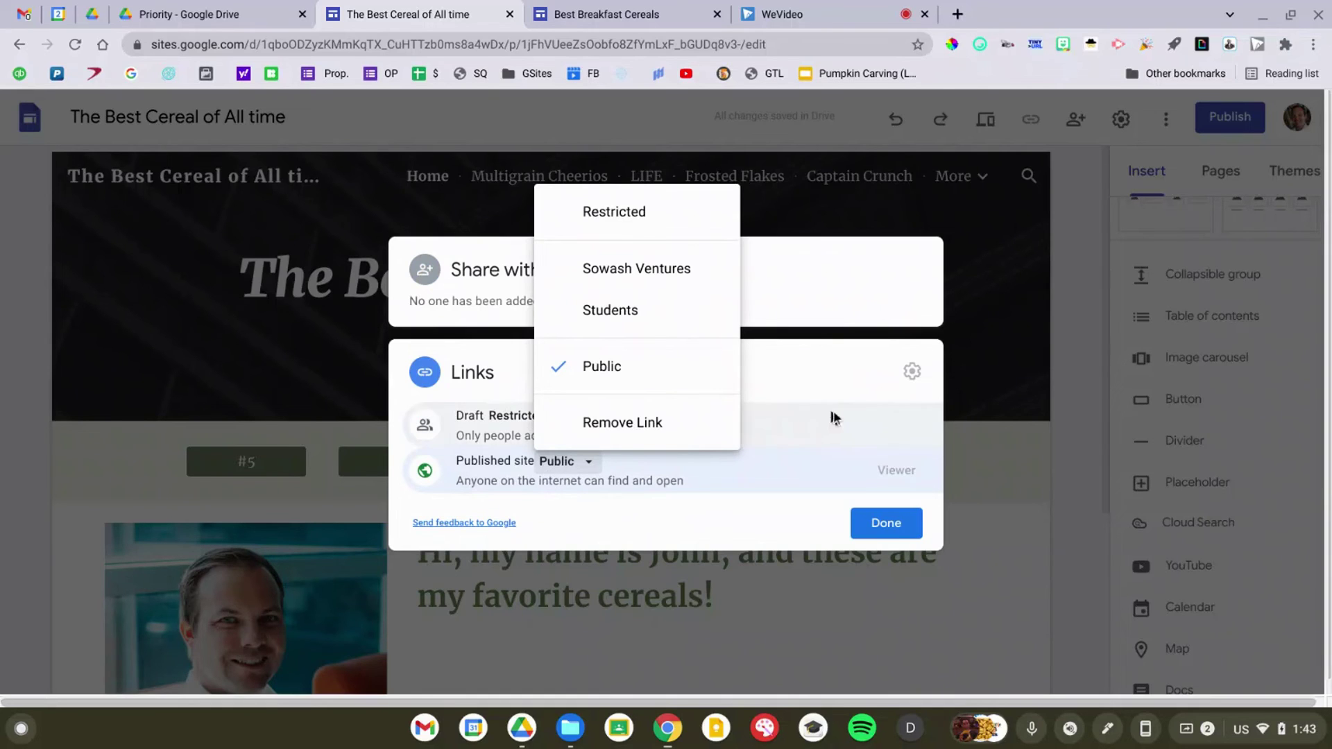
{"action": "left_click", "coordinate": [826, 367]}
{"action": "left_click", "coordinate": [885, 524]}
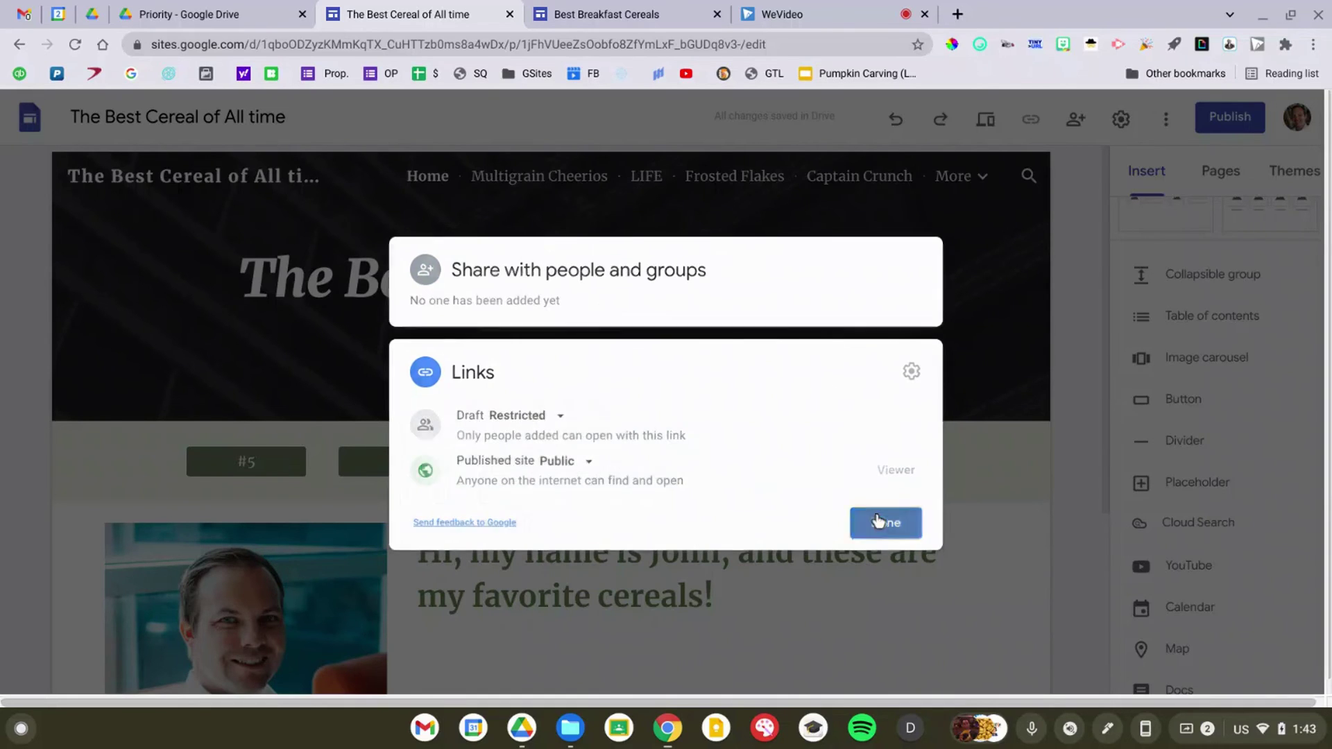
{"action": "left_click", "coordinate": [841, 534]}
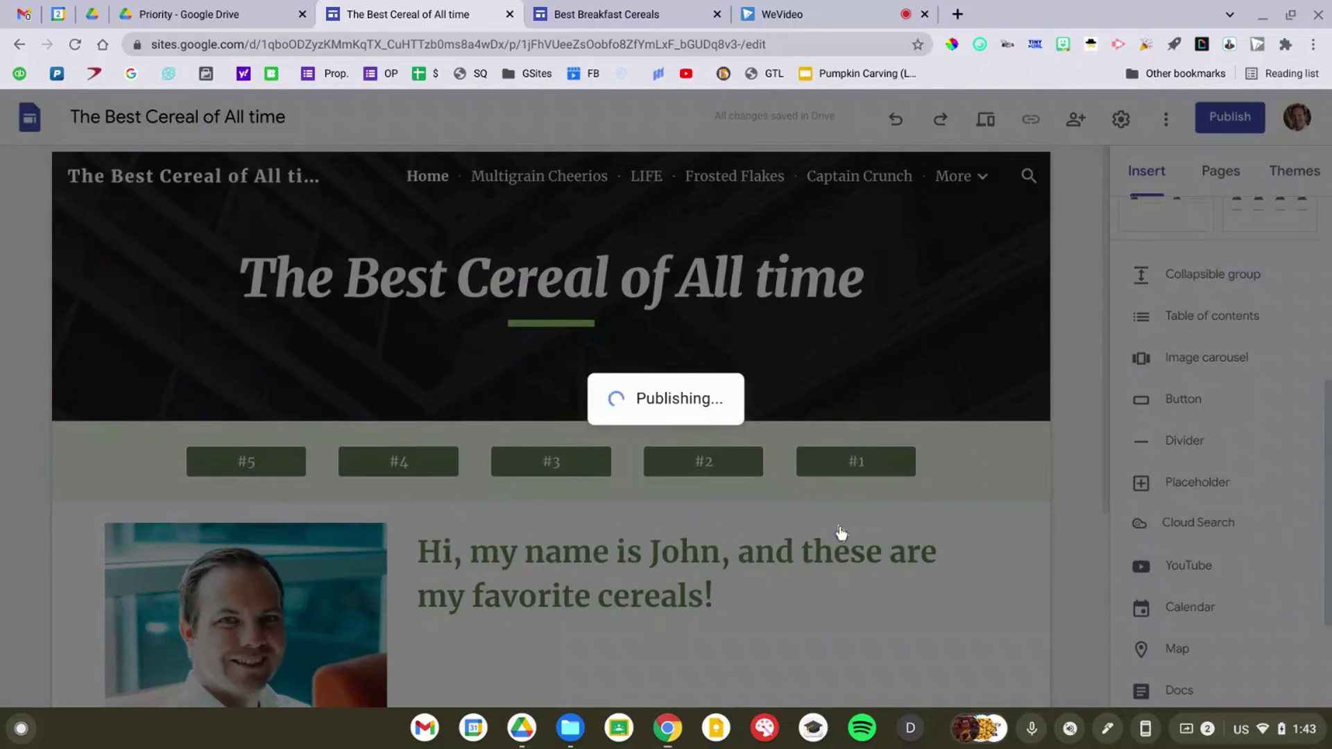